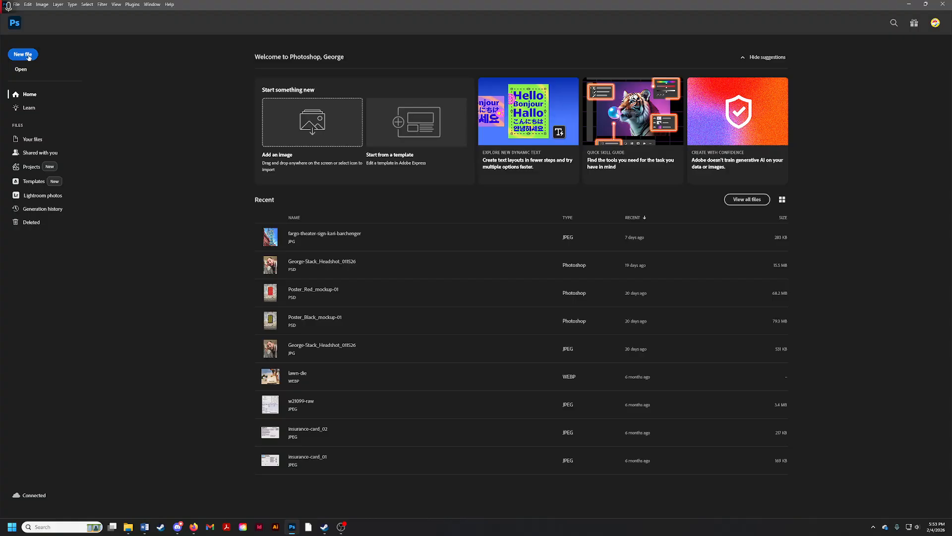
Create a new document of 1080 × 1080 pixels at a resolution of 72 pixels/inch.
left_click(23, 54)
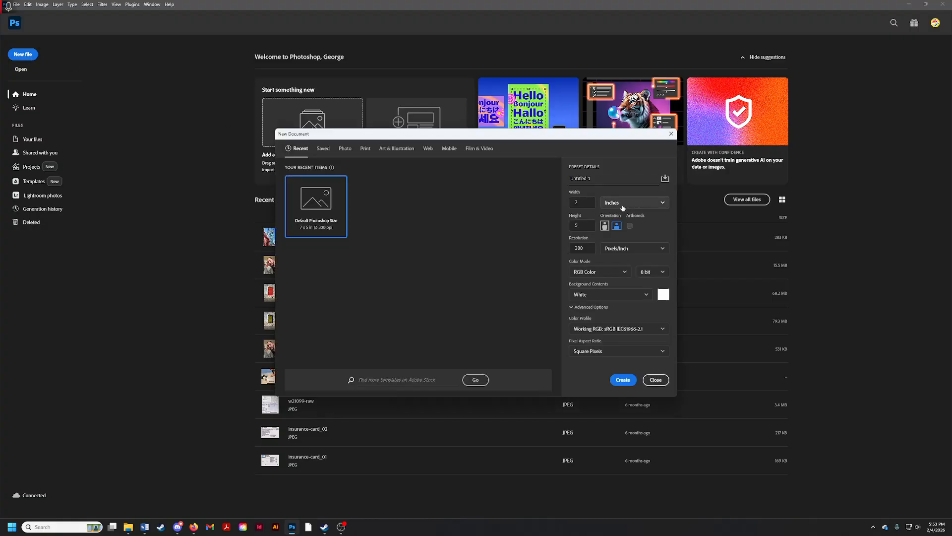
left_click(629, 202)
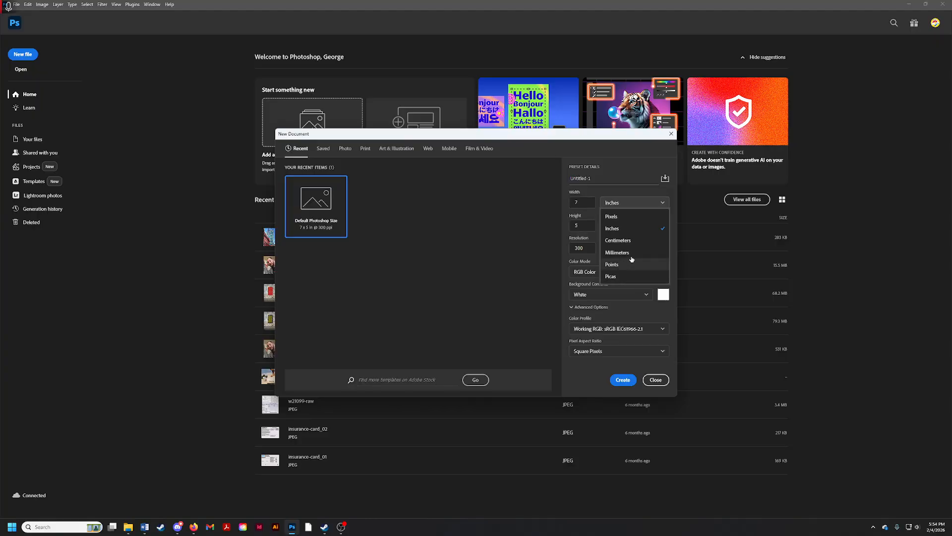
left_click(629, 216)
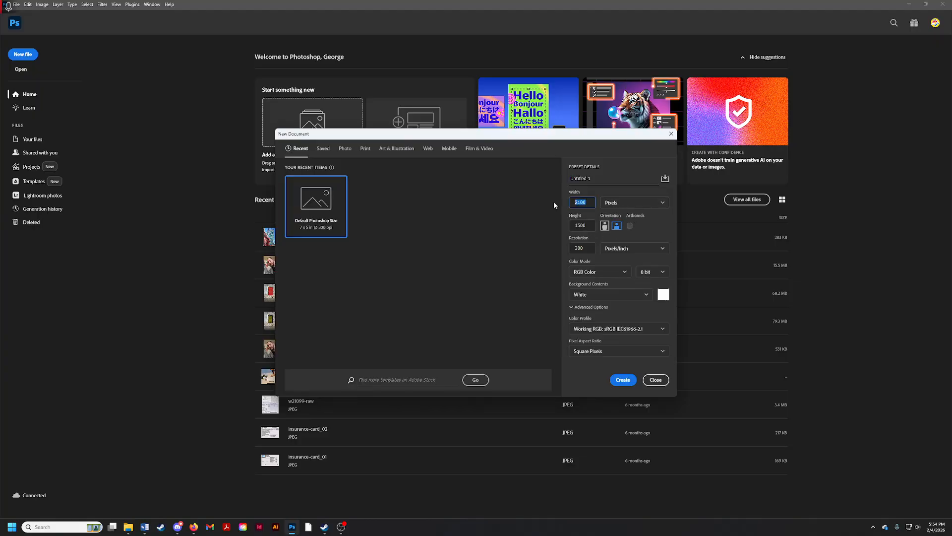
type("108")
key("Tab")
type("1080")
key("Tab")
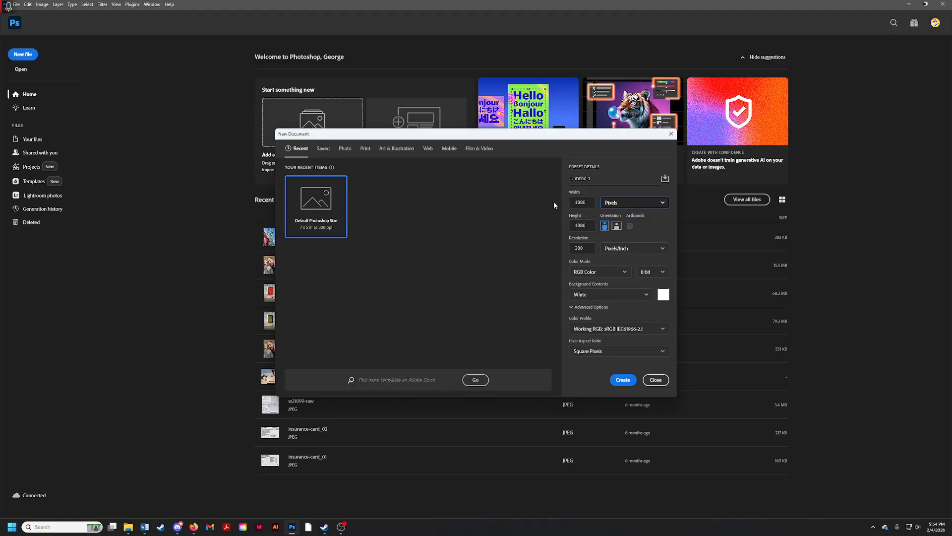
double_click(571, 250)
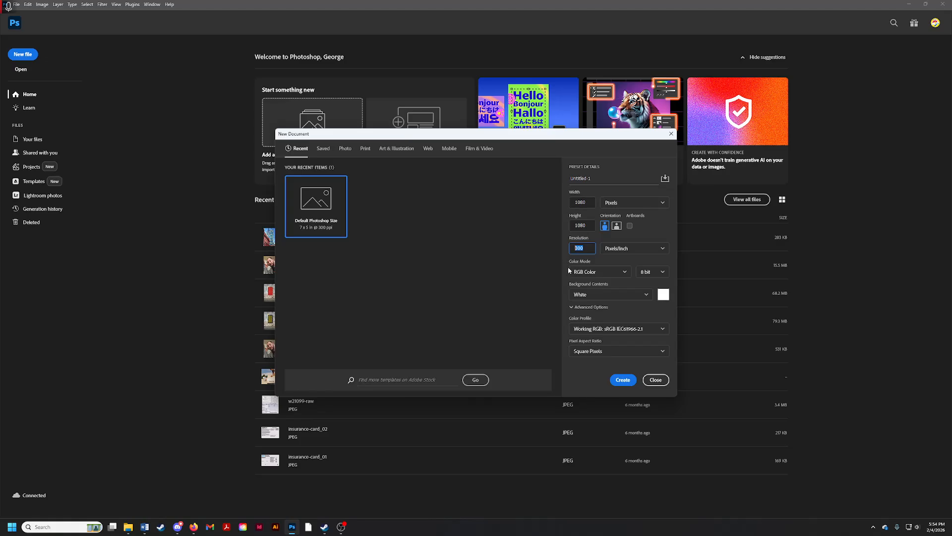
type("72")
left_click(623, 380)
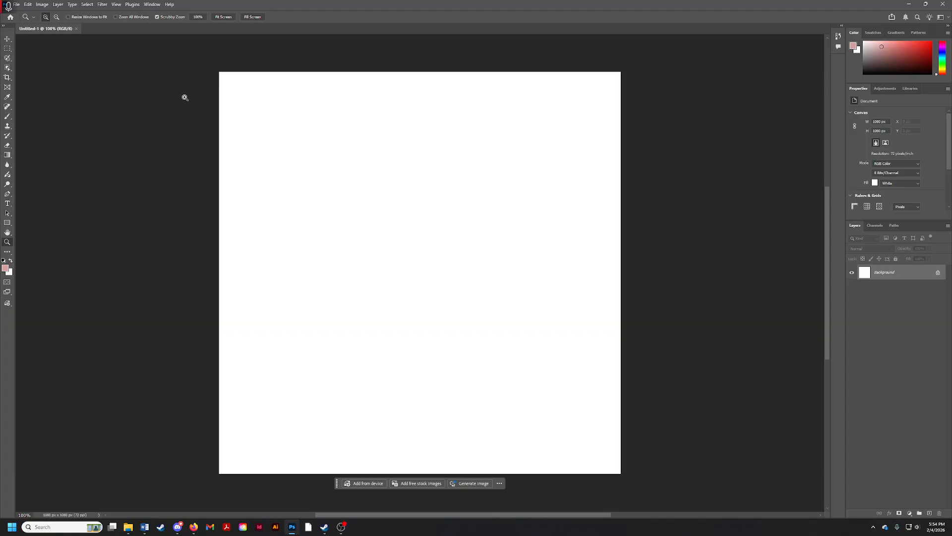
Start placing an embedded file and browse to the ART185 > Projects > Project 2 > Demo > Images folder.
left_click(17, 4)
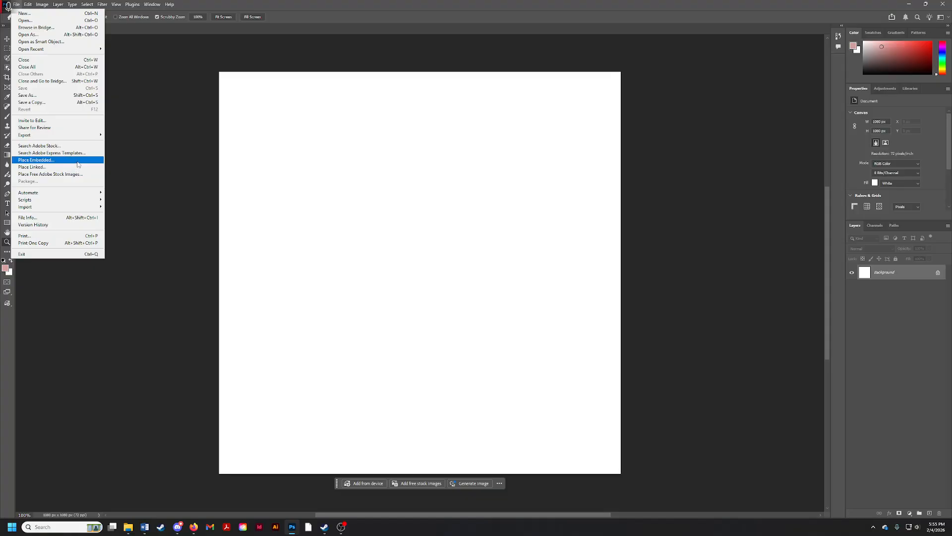
left_click(45, 162)
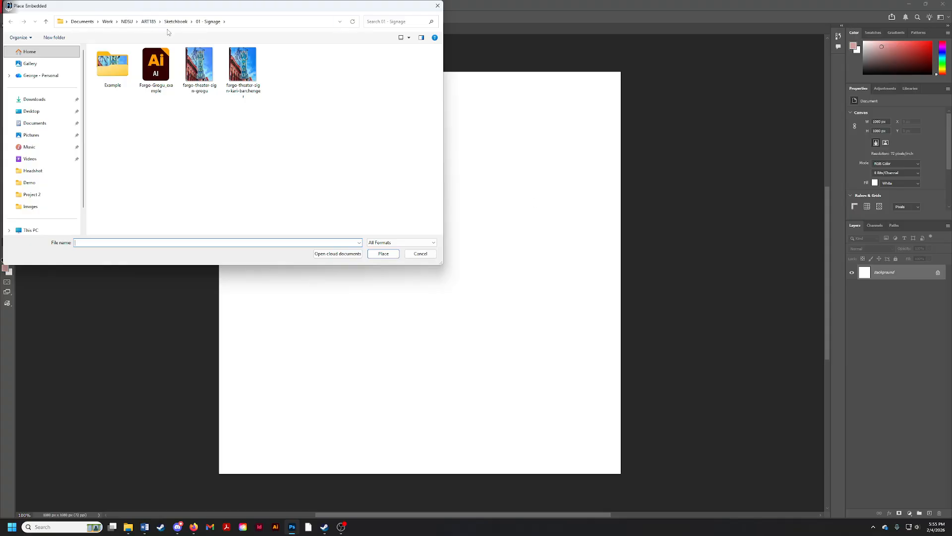
left_click(148, 23)
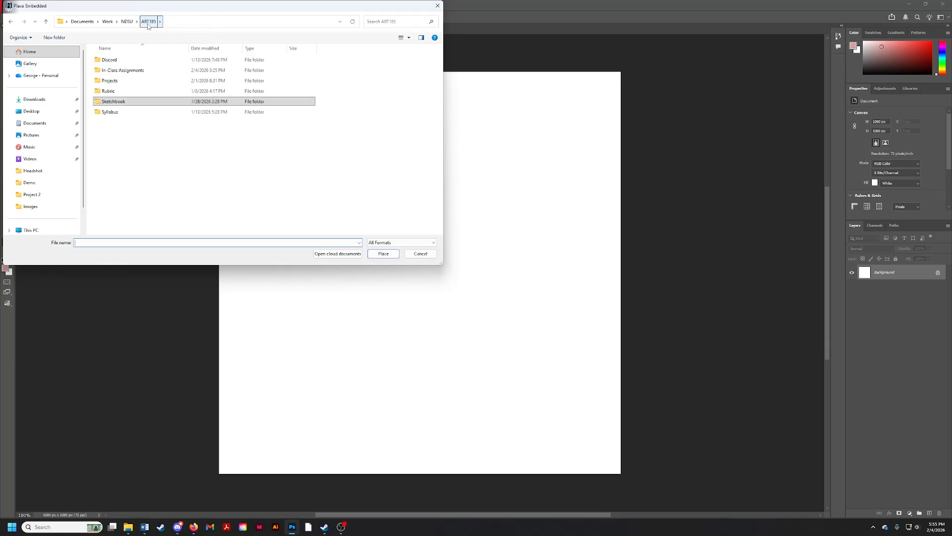
double_click(137, 82)
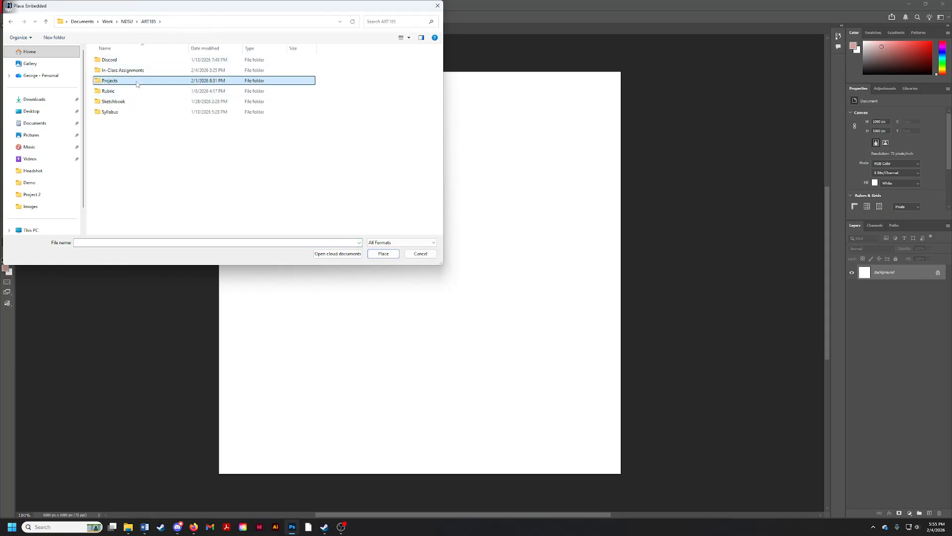
left_click(137, 82)
double_click(140, 71)
left_click(146, 60)
double_click(146, 60)
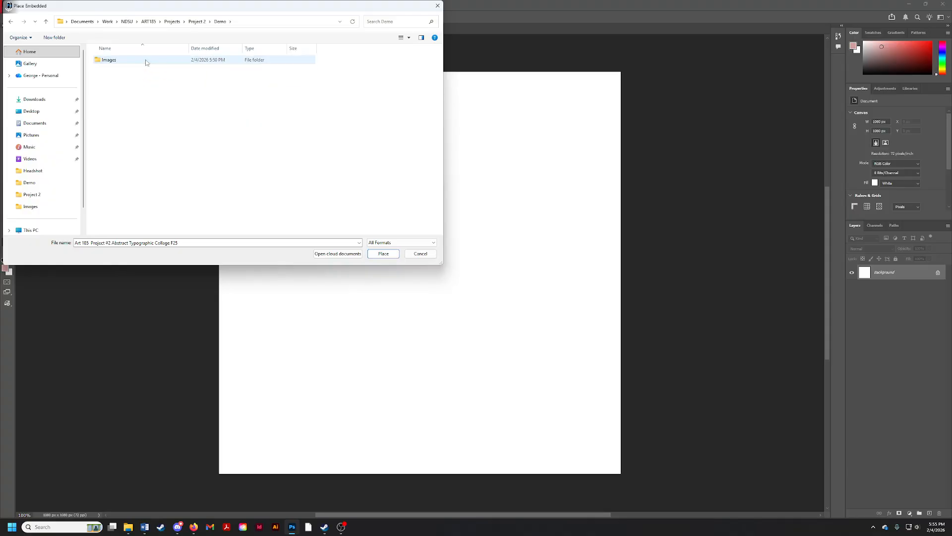
double_click(145, 60)
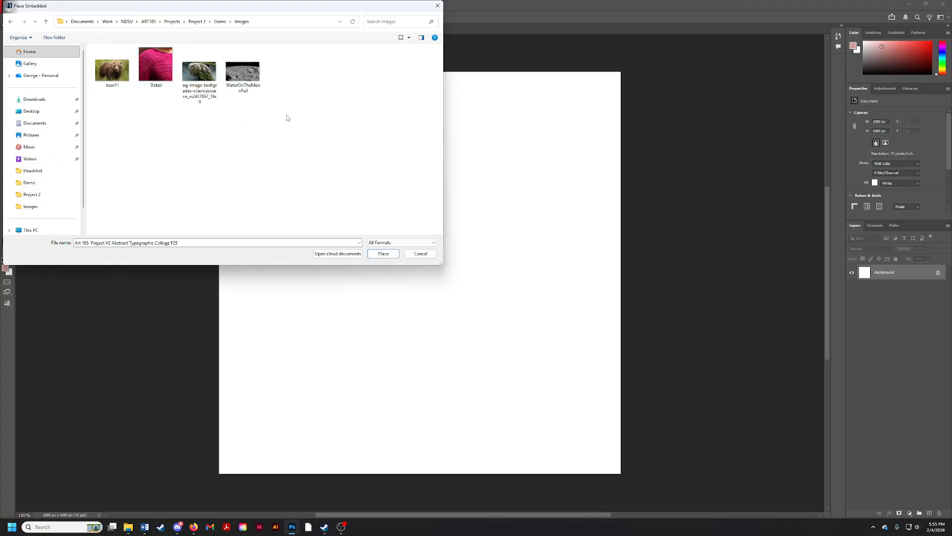
Choose the bear11 image from the Images folder and place it on the canvas.
left_click(243, 73)
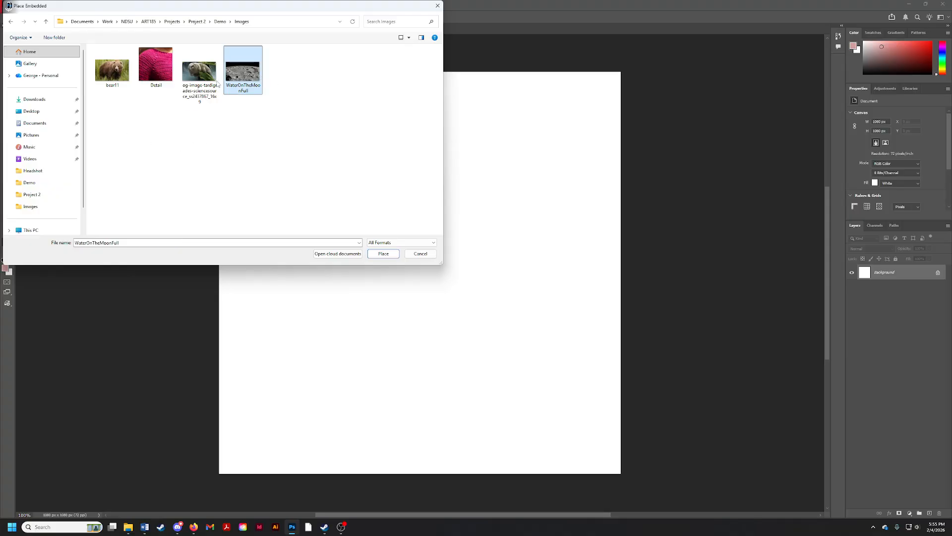
left_click(160, 76)
left_click(113, 73)
left_click(243, 73)
left_click(155, 72)
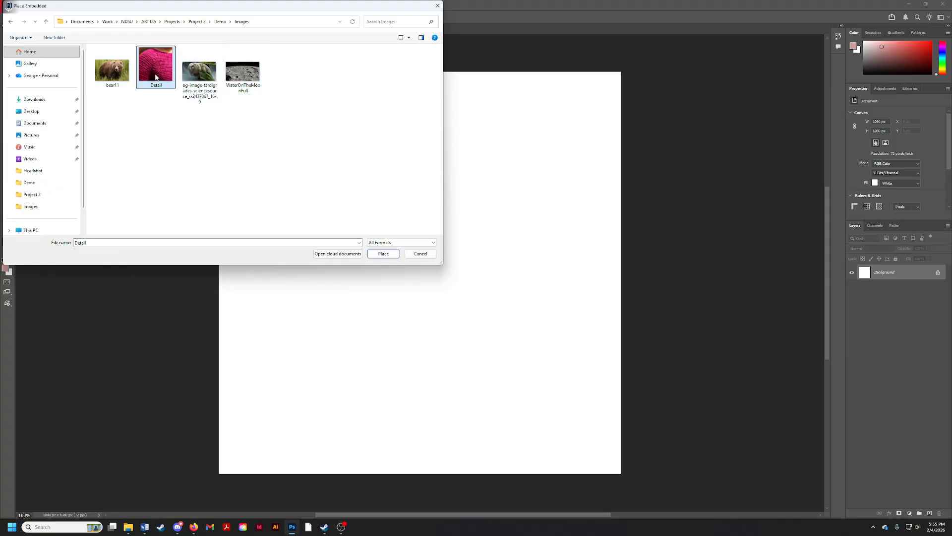
left_click(123, 85)
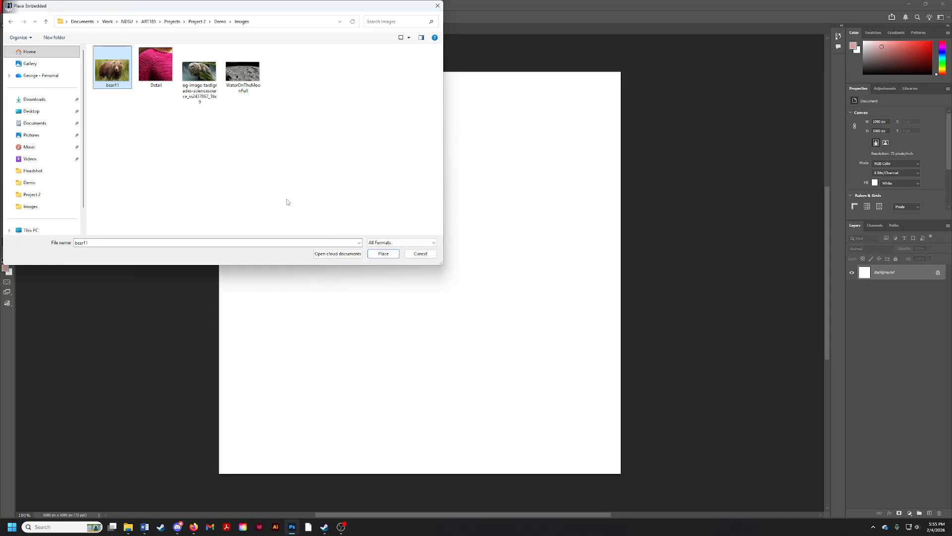
left_click(384, 253)
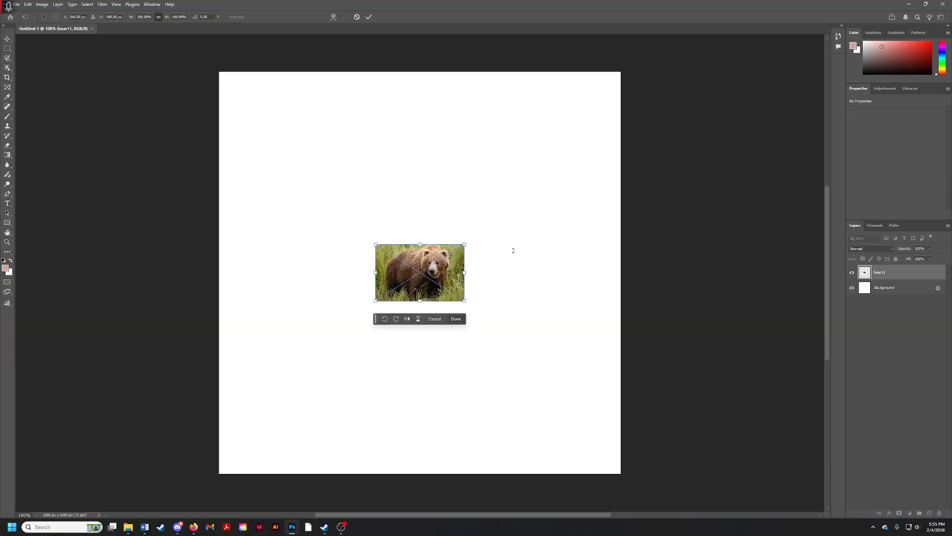
Scale the placed bear image proportionally to 450% so it spans the full canvas width, and commit the placement.
left_click_drag(469, 273, 623, 260)
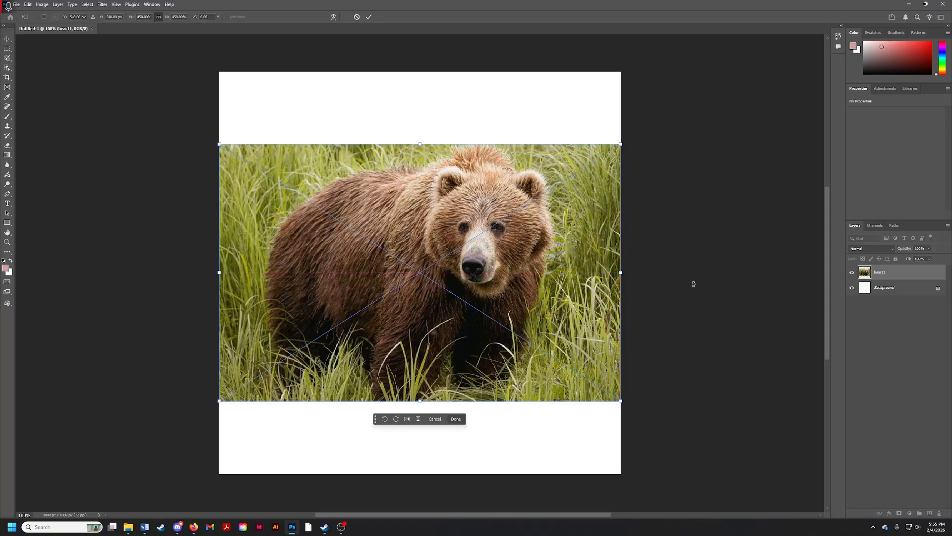
mouse_move(621, 273)
left_mouse_down()
mouse_move(513, 272)
mouse_move(623, 269)
left_mouse_up()
key("Return")
key("z")
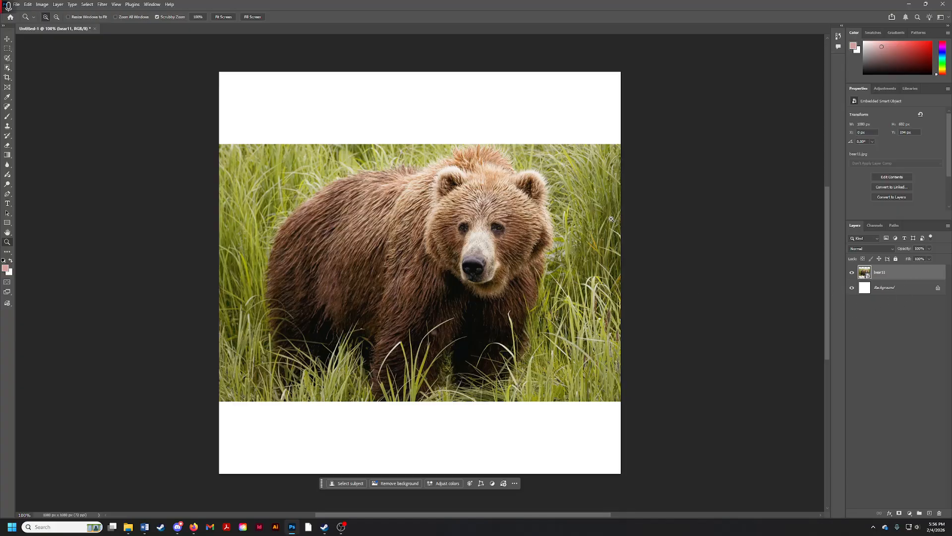
Try to place the Detail image as an embedded file in the bear document.
left_click(16, 5)
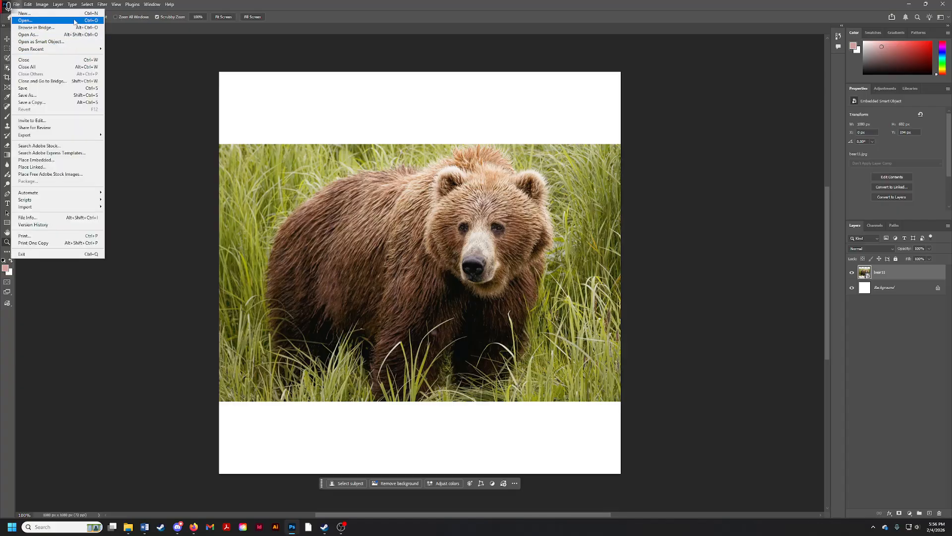
left_click(60, 161)
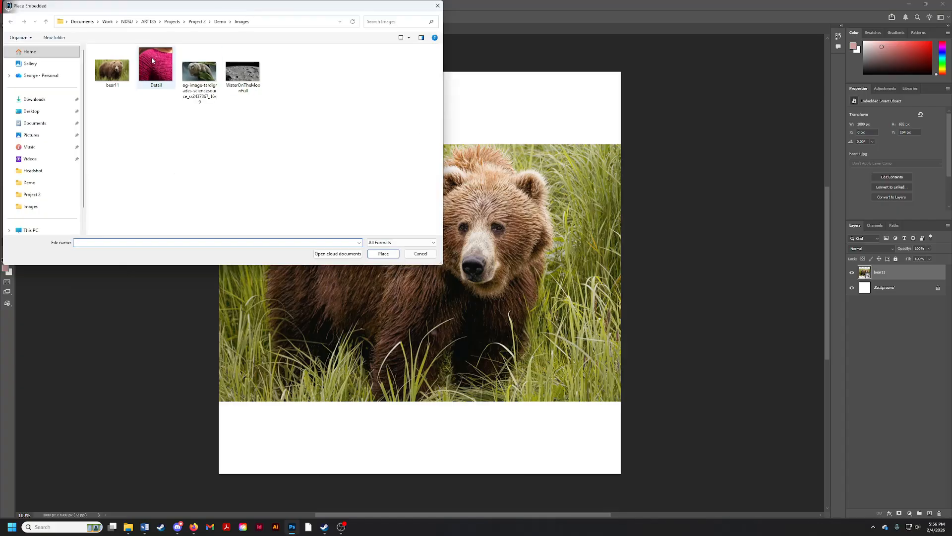
left_click(151, 58)
left_click(382, 254)
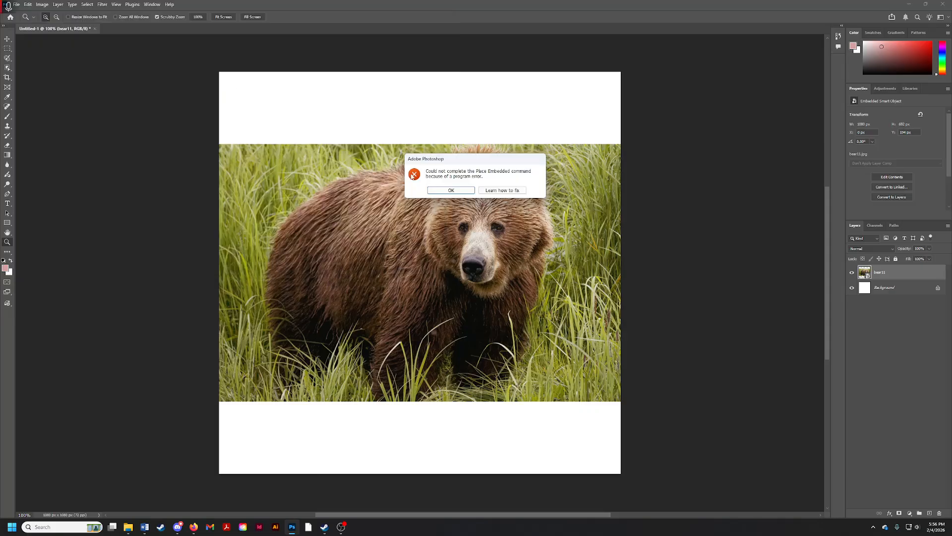
left_click(459, 195)
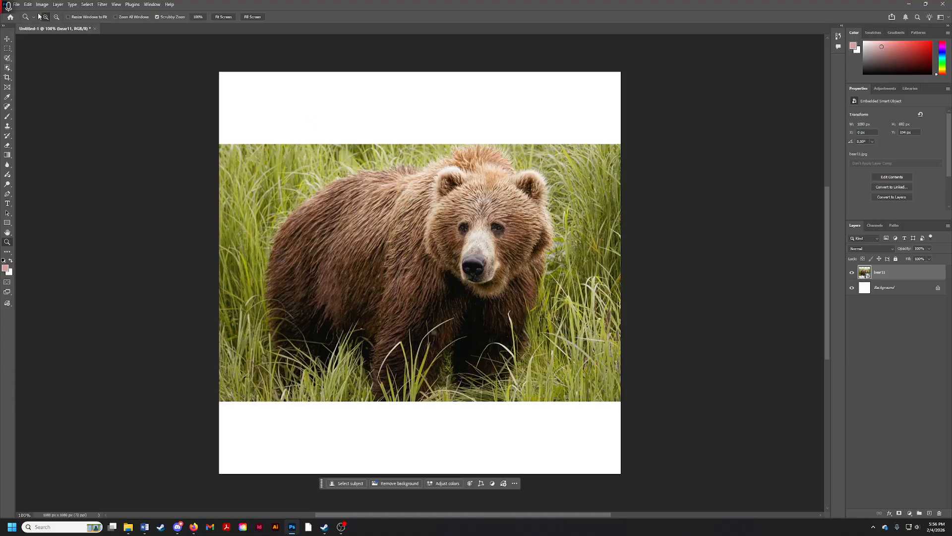
Place the tardigrade image as an embedded file over the bear and commit it at its default size.
left_click(16, 5)
left_click(59, 160)
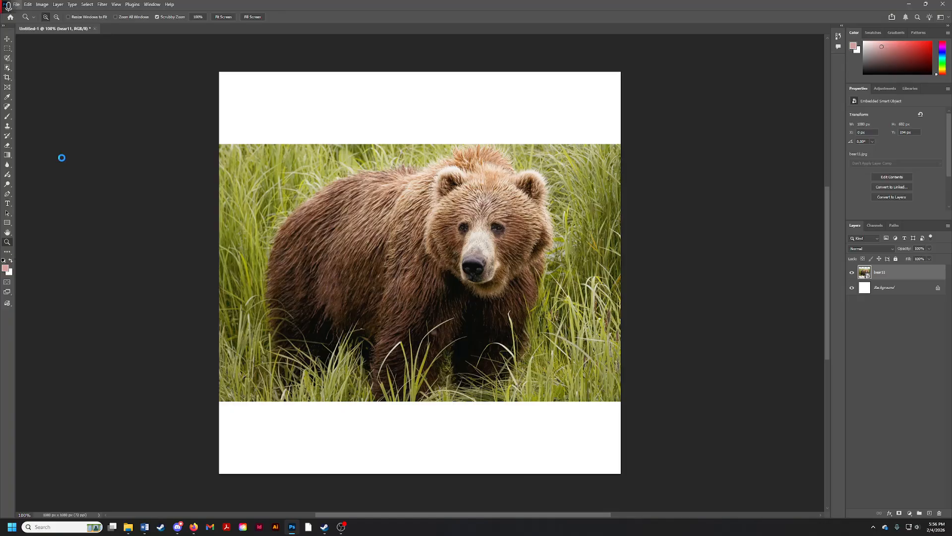
left_click(200, 74)
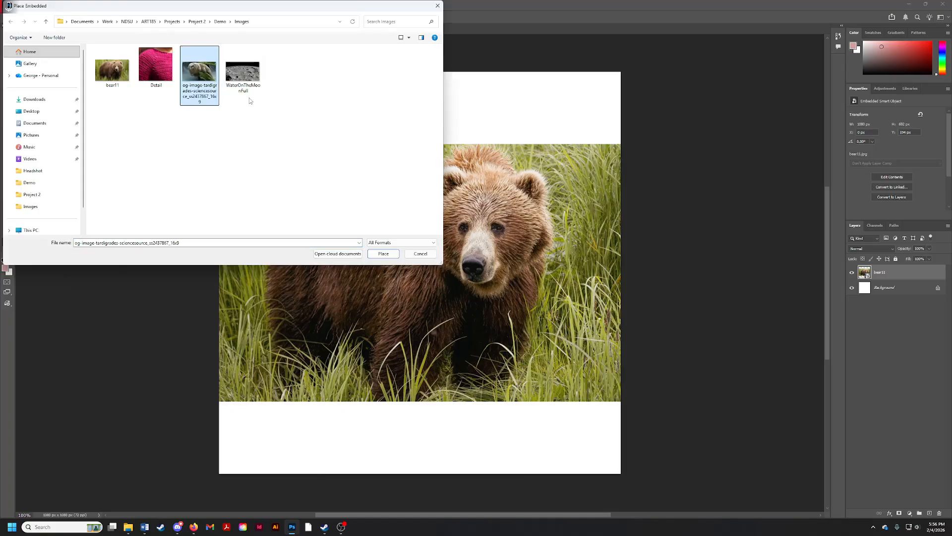
left_click(384, 253)
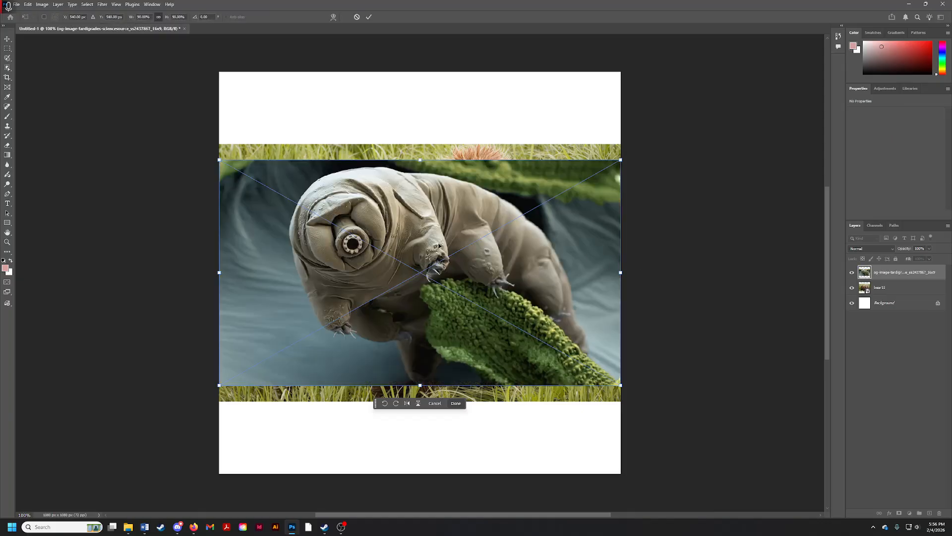
key("Return")
Place the WaterOnTheMoonFull image as an embedded file on top and commit it at its default size.
left_click(16, 4)
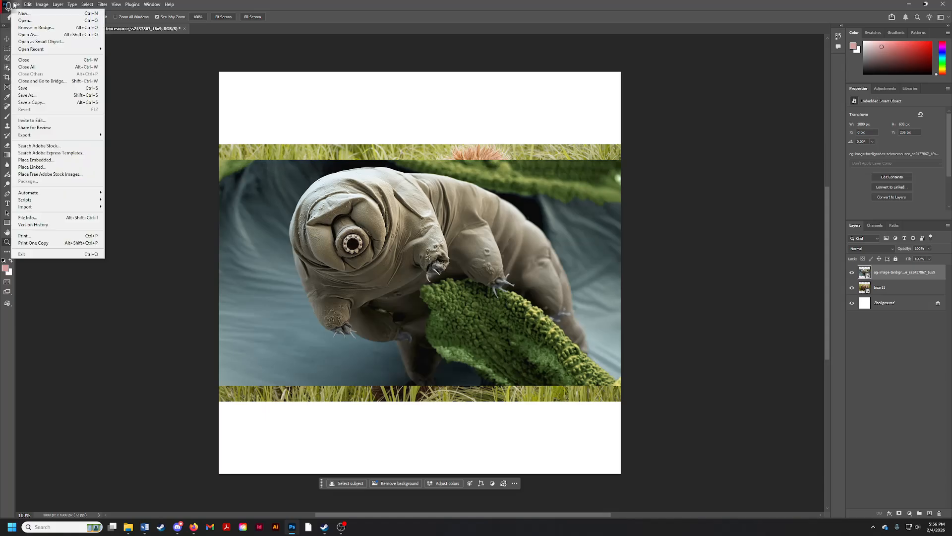
left_click(67, 160)
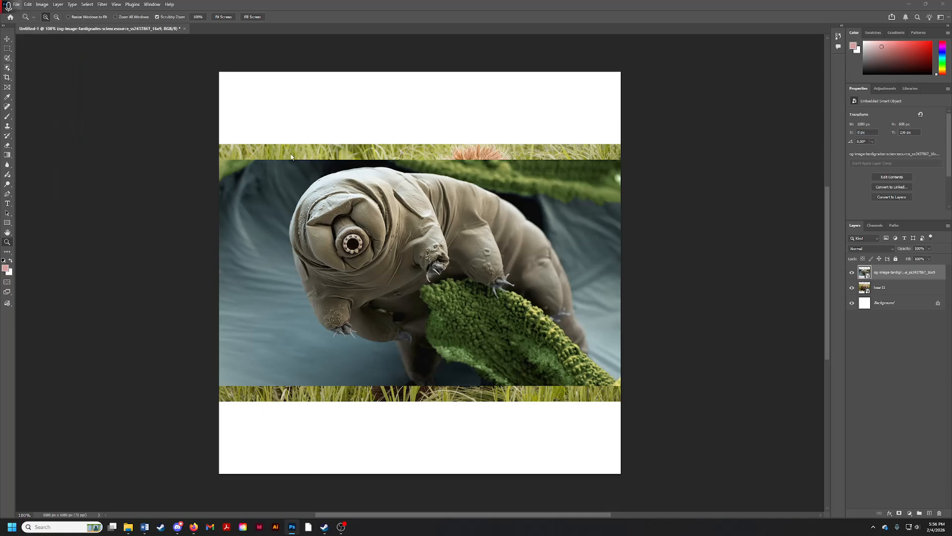
left_click(243, 72)
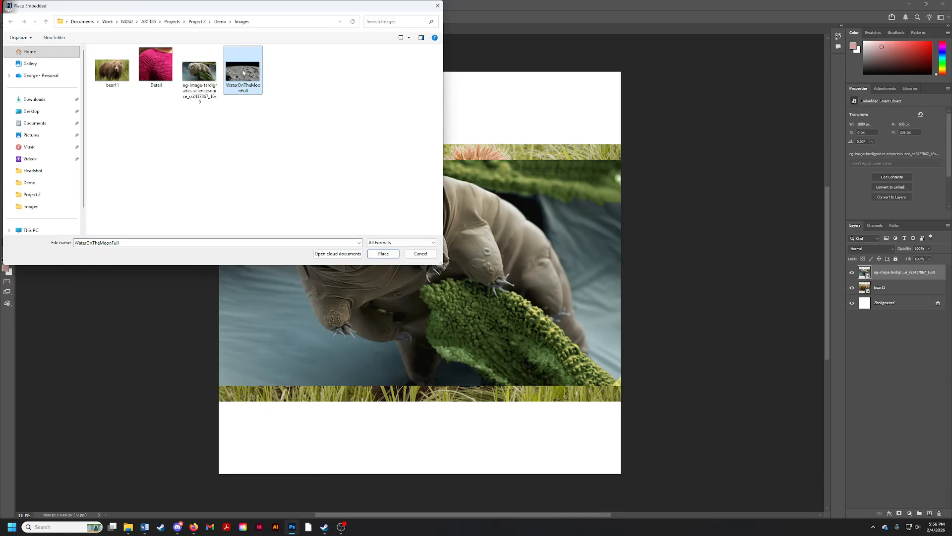
left_click(378, 254)
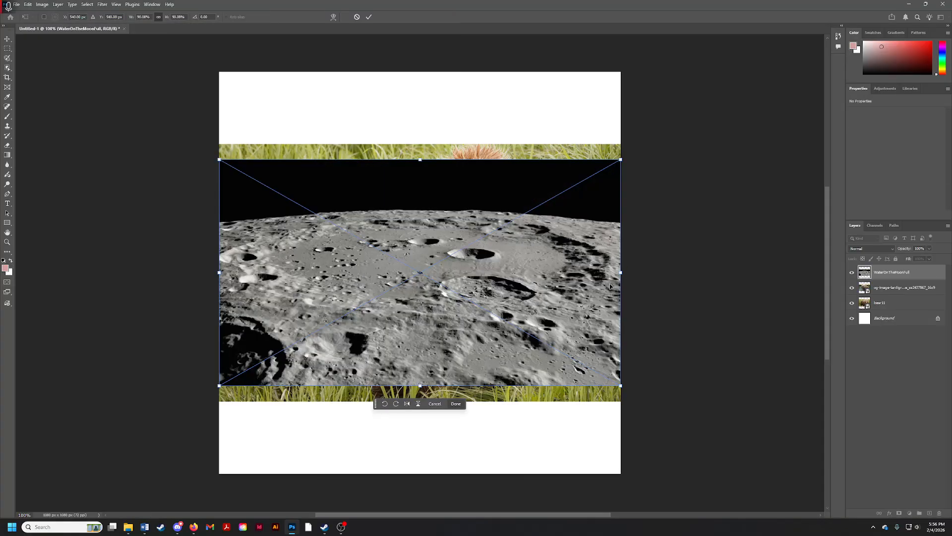
key("Return")
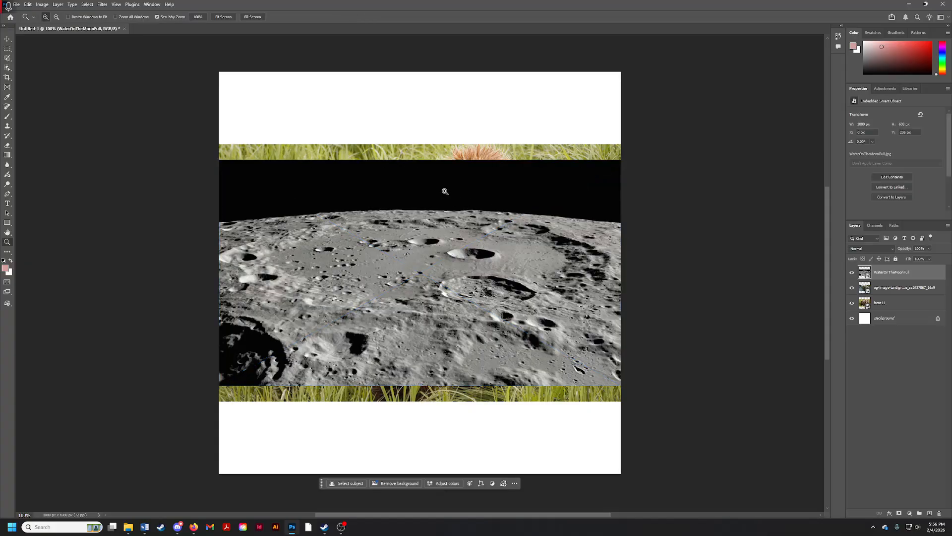
Select the bear11 layer and try once more to place the Detail image as an embedded file.
left_click(901, 289)
left_click(901, 302)
left_click(898, 308)
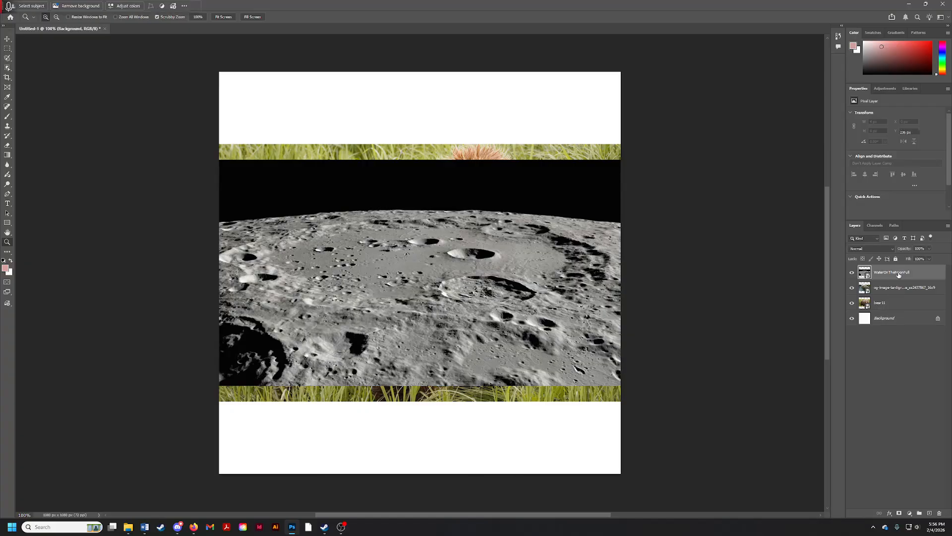
left_click(16, 4)
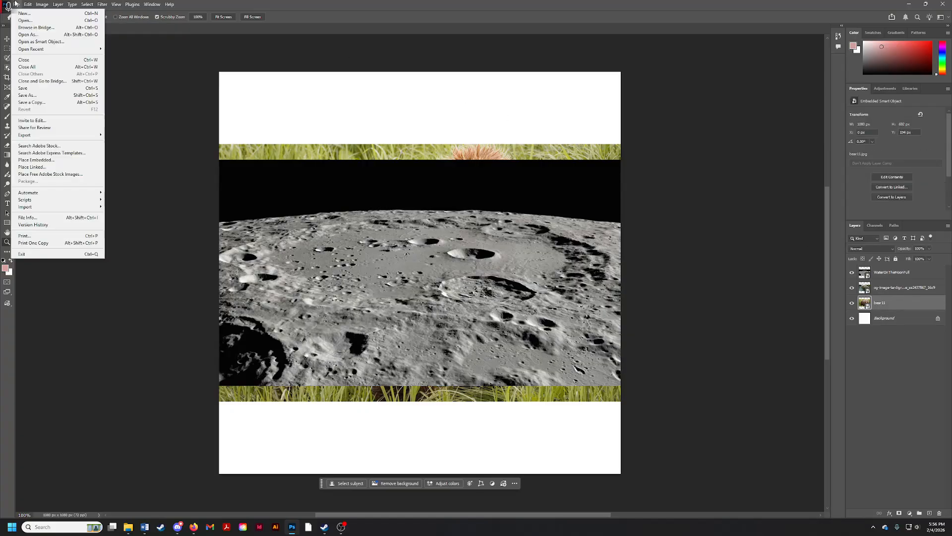
left_click(82, 167)
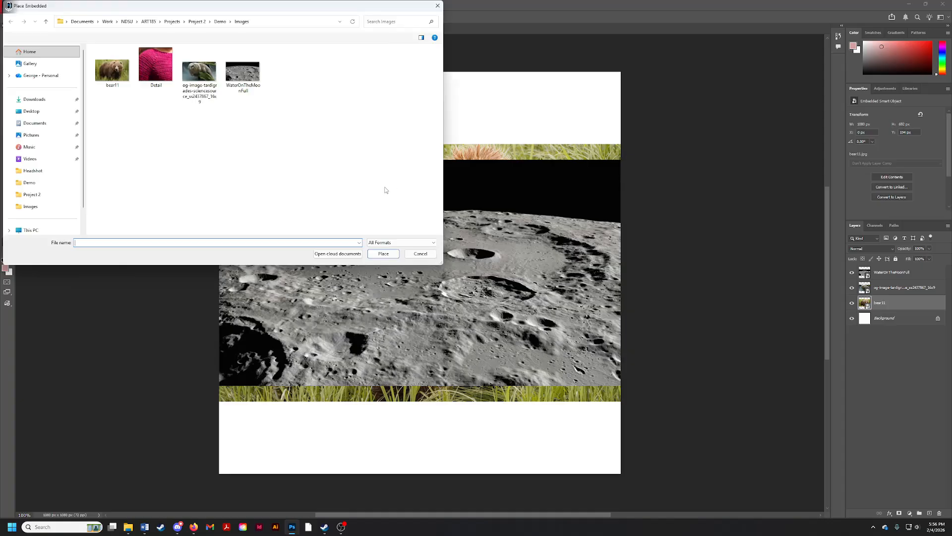
left_click(156, 67)
left_click(382, 253)
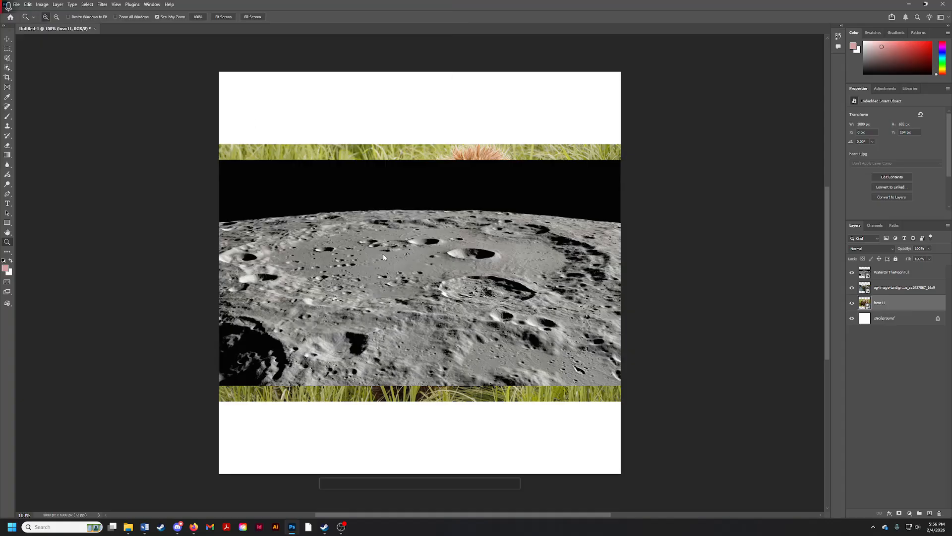
left_click(451, 190)
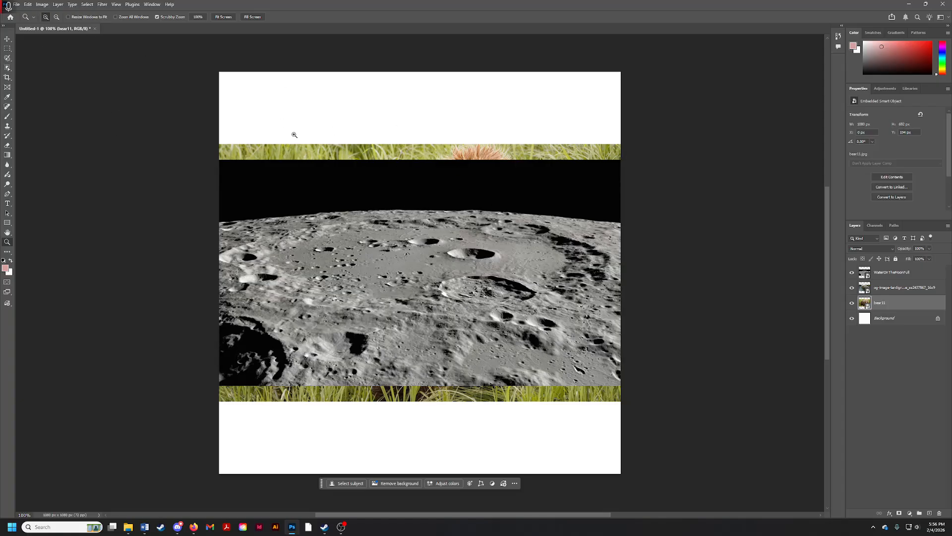
Switch to the Move tool, hide the moon, tardigrade, bear and Background layers one by one, and show them all again.
left_click(8, 39)
left_click(82, 109)
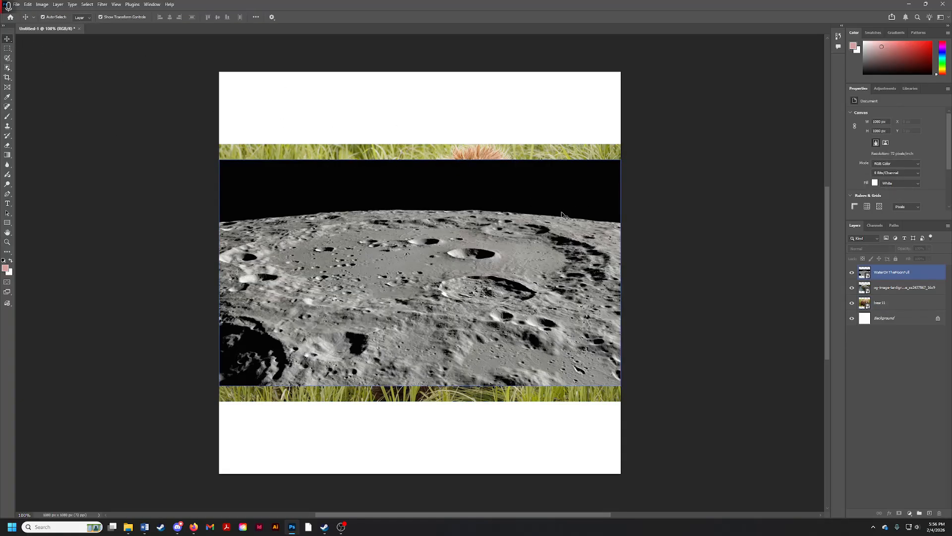
left_click(853, 273)
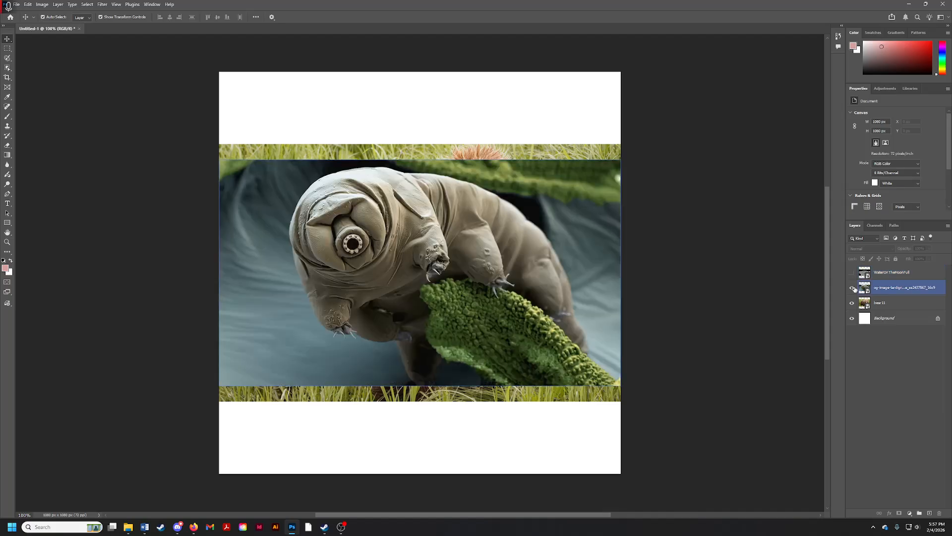
left_click(852, 288)
left_click(852, 303)
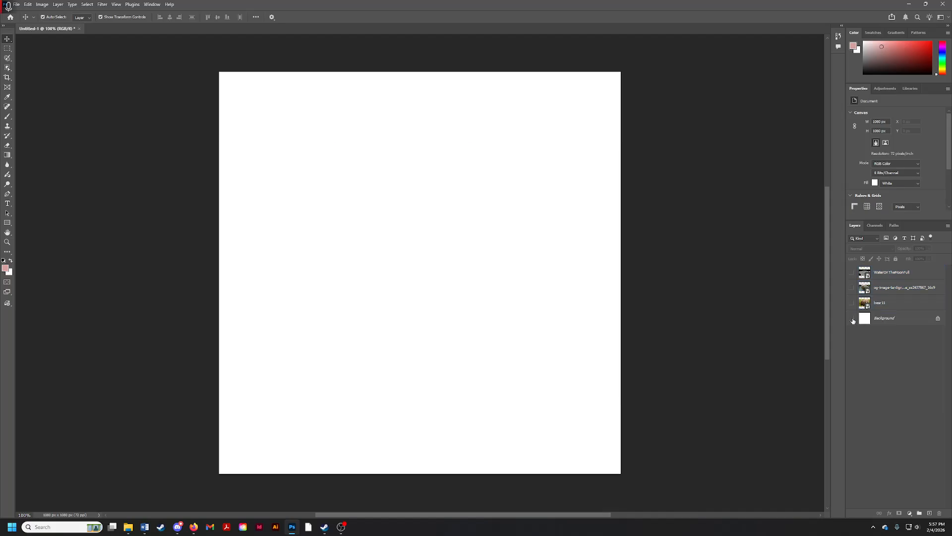
left_click(853, 319)
left_click(852, 319)
left_click(853, 304)
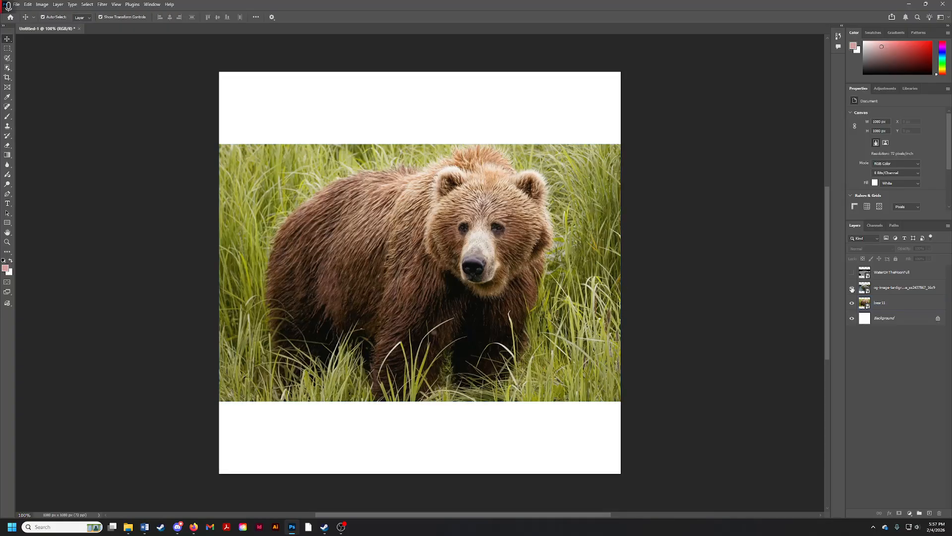
left_click(853, 289)
left_click(853, 273)
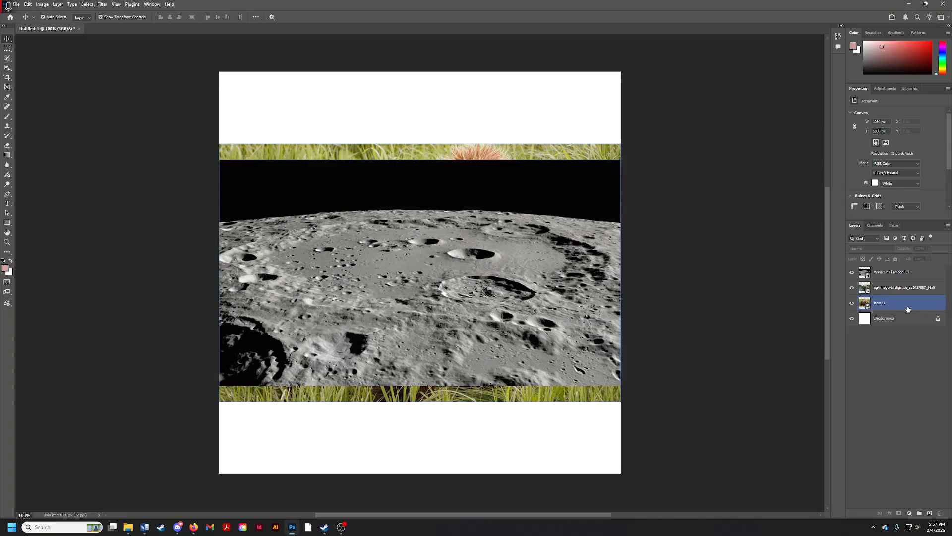
Hide the WaterOnTheMoonFull and bear11 layers, leaving only the tardigrade layer and the Background visible.
left_click(852, 272)
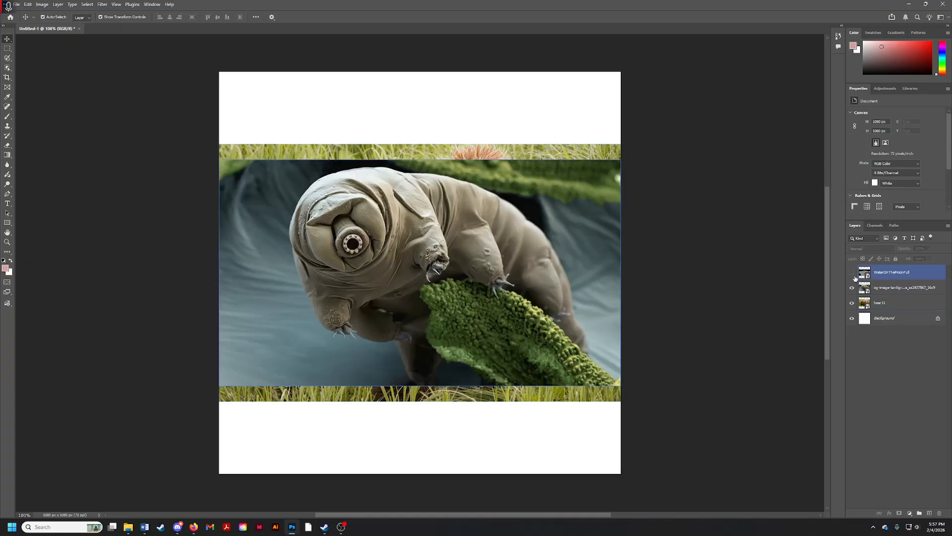
left_click(852, 288)
left_click(852, 303)
left_click(852, 303)
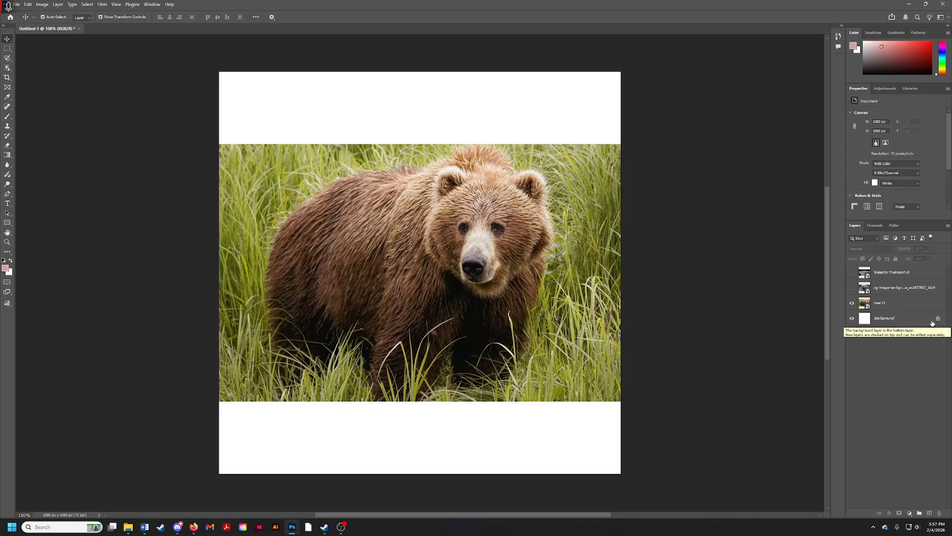
left_click(863, 305)
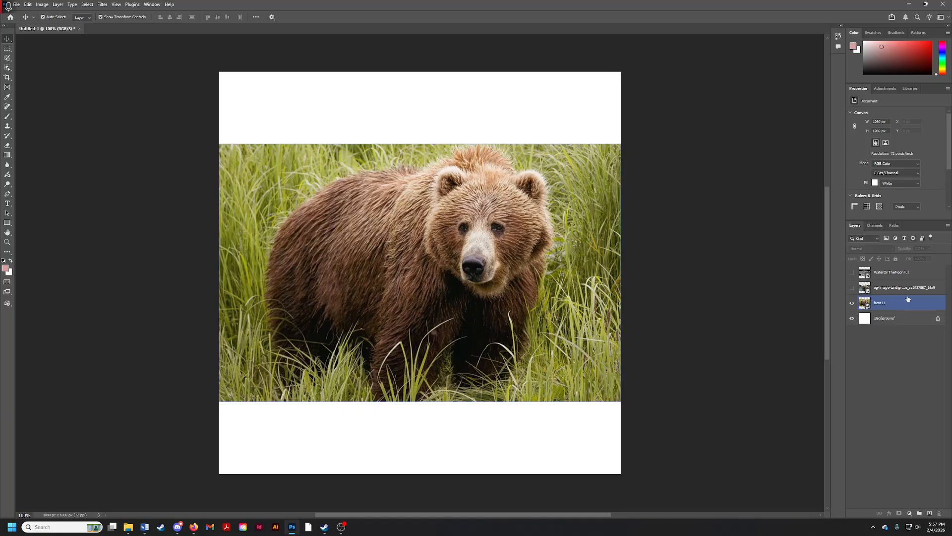
left_click(852, 304)
left_click(852, 288)
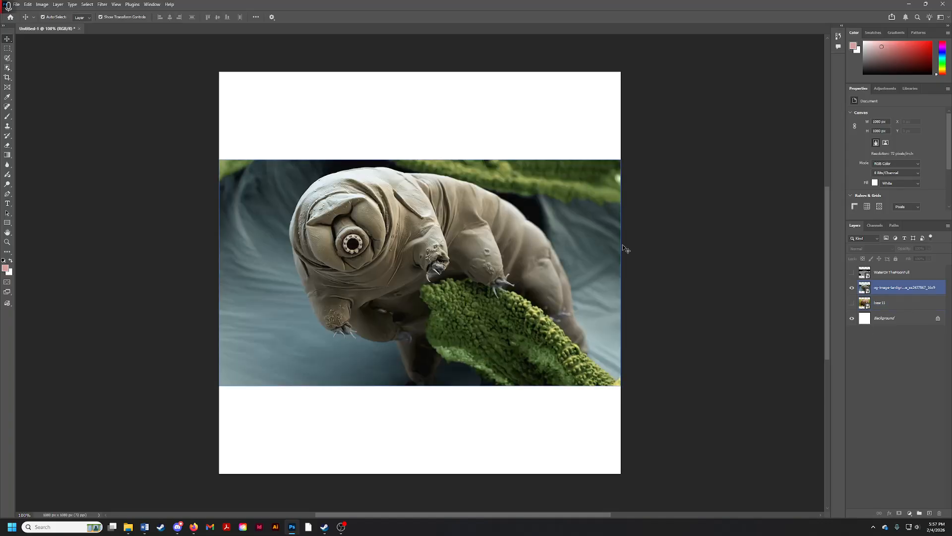
left_click(383, 151)
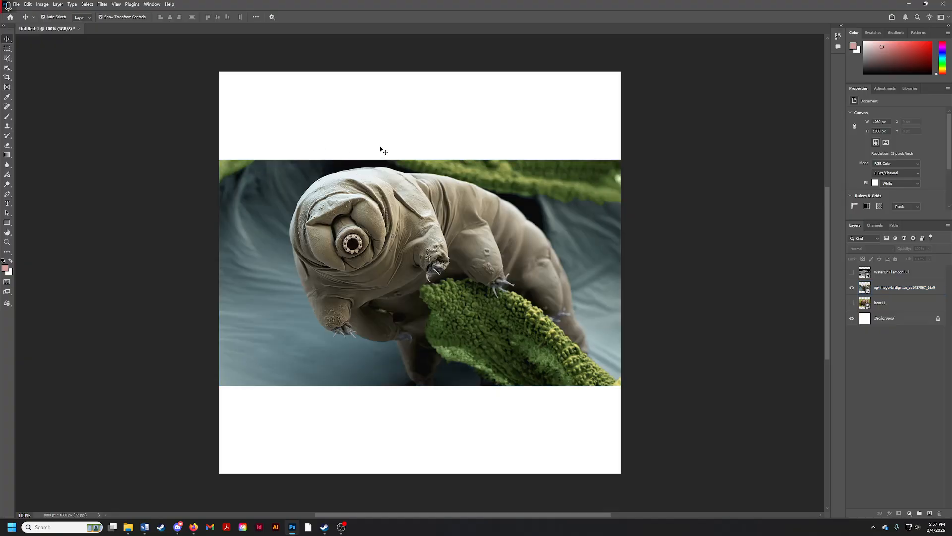
left_click(436, 171)
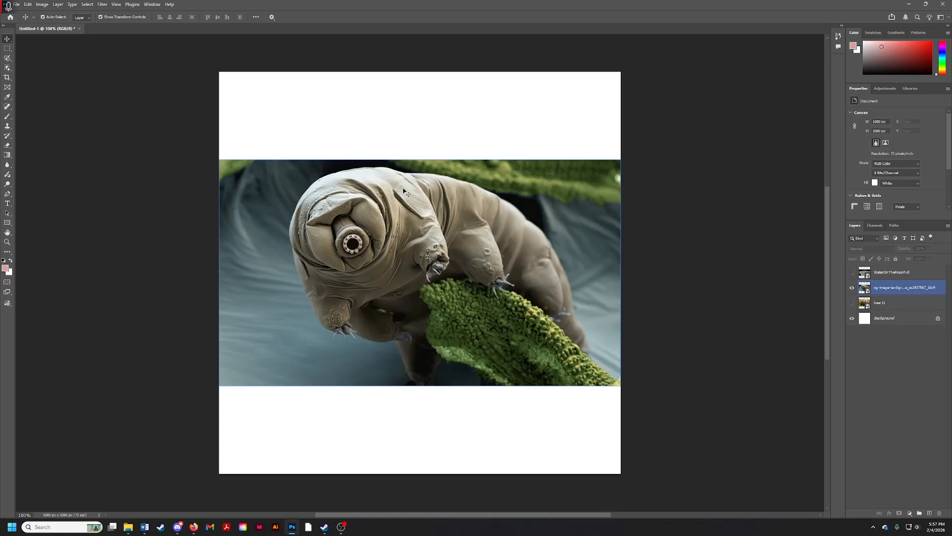
left_click(168, 164)
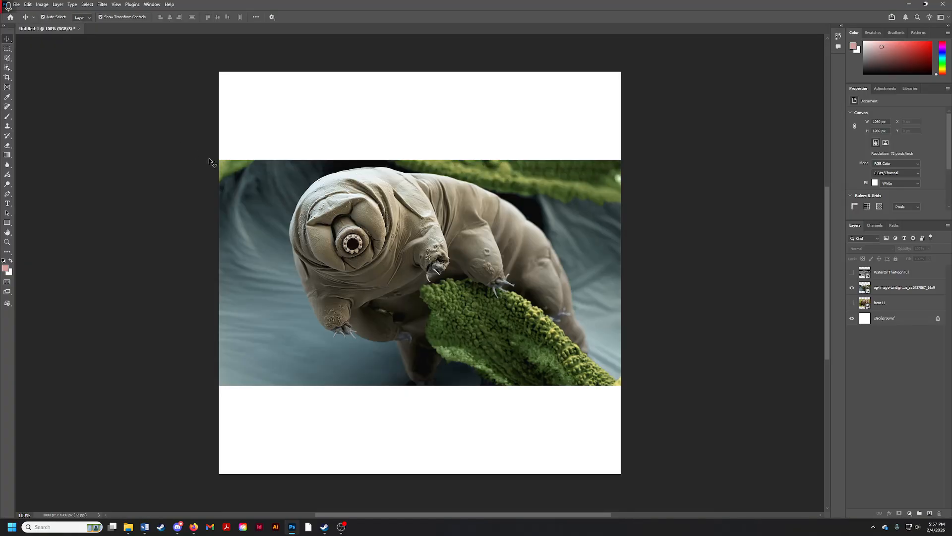
left_click(320, 204)
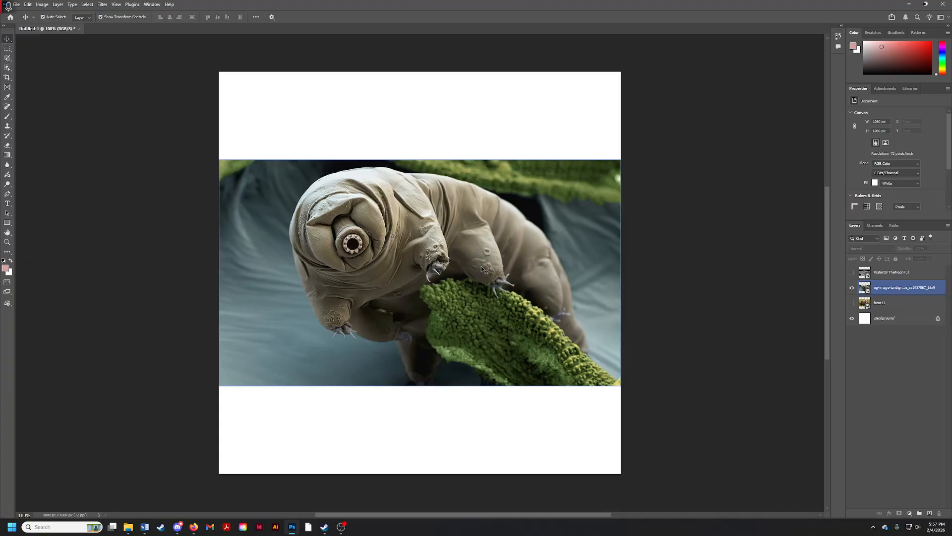
Expand the toolbox to two columns and draw a freehand Lasso selection around the tardigrade's round face.
left_click(7, 58)
right_click(7, 58)
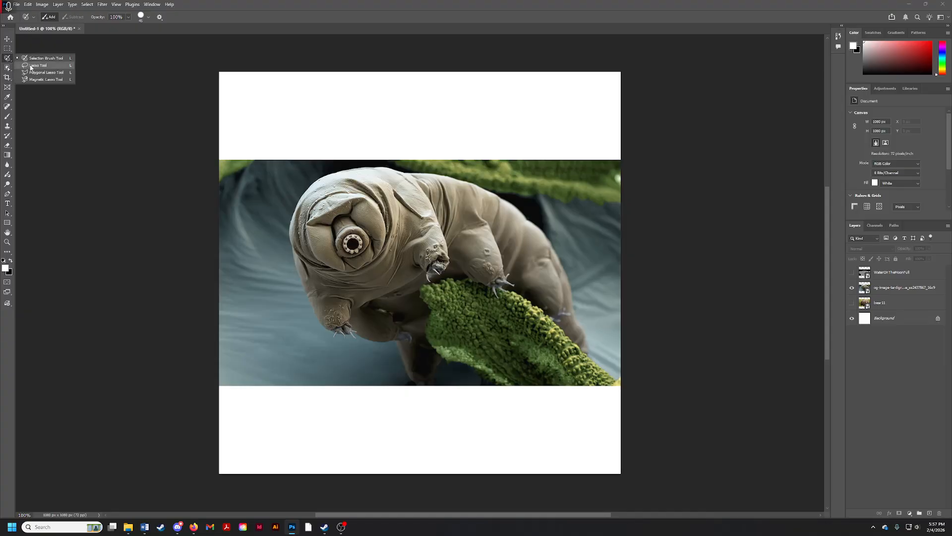
left_click(30, 68)
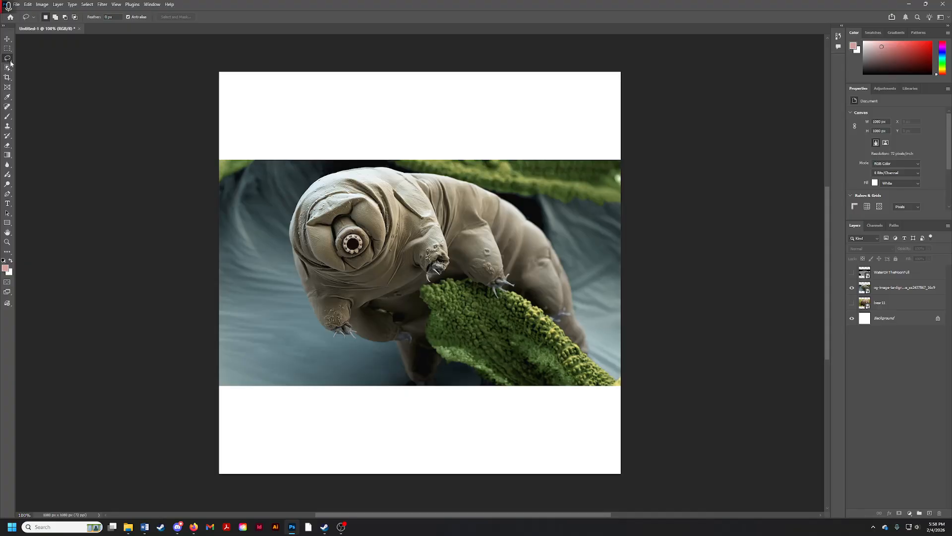
left_click(2, 25)
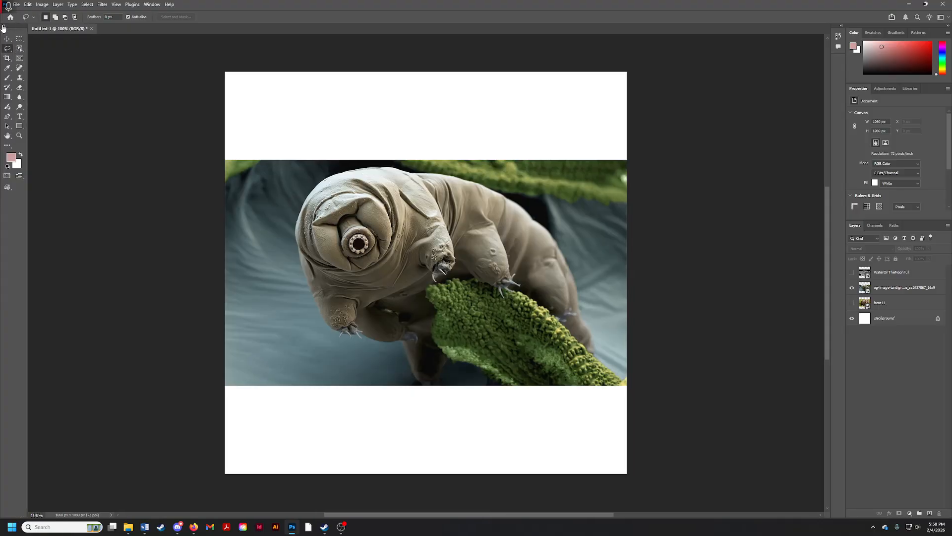
right_click(8, 50)
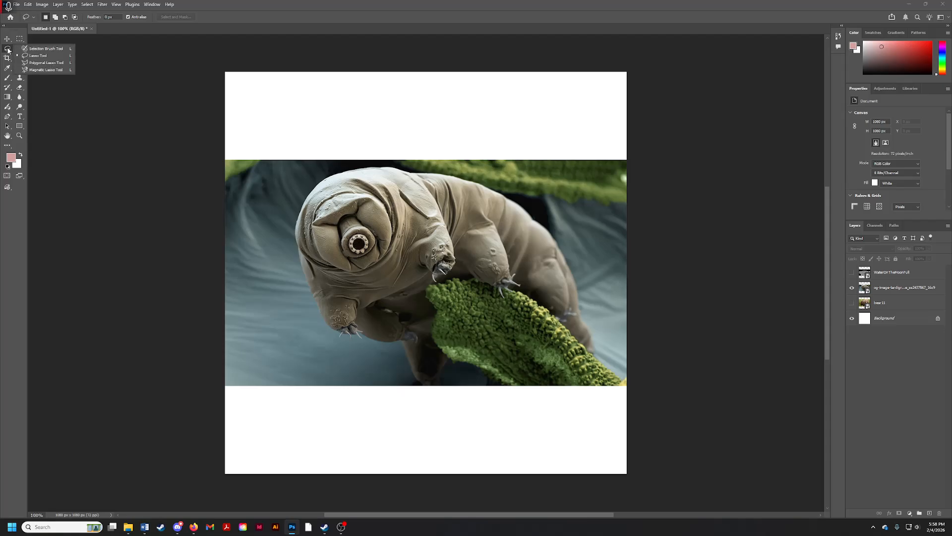
left_click(45, 59)
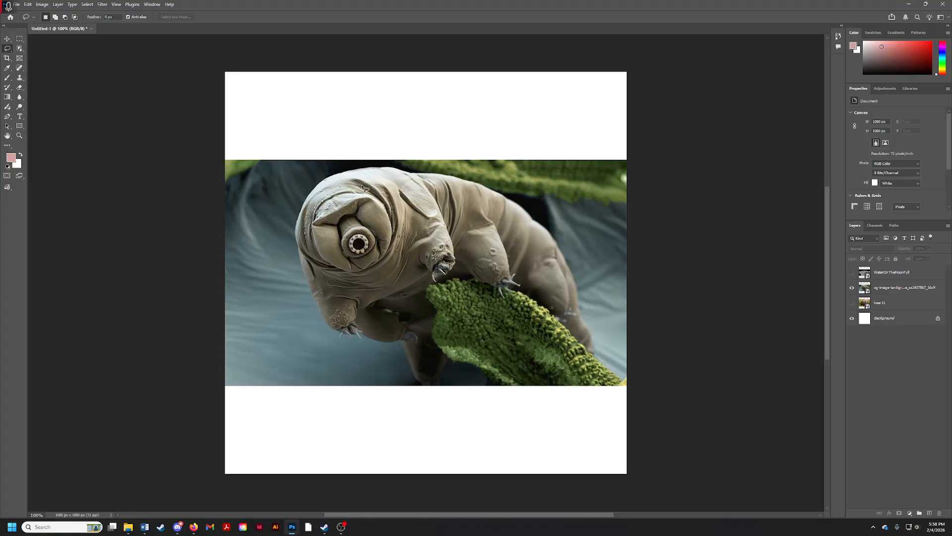
mouse_move(373, 185)
left_mouse_down()
mouse_move(394, 228)
mouse_move(388, 258)
mouse_move(358, 275)
mouse_move(323, 271)
mouse_move(304, 246)
mouse_move(306, 205)
mouse_move(323, 185)
mouse_move(370, 179)
left_mouse_up()
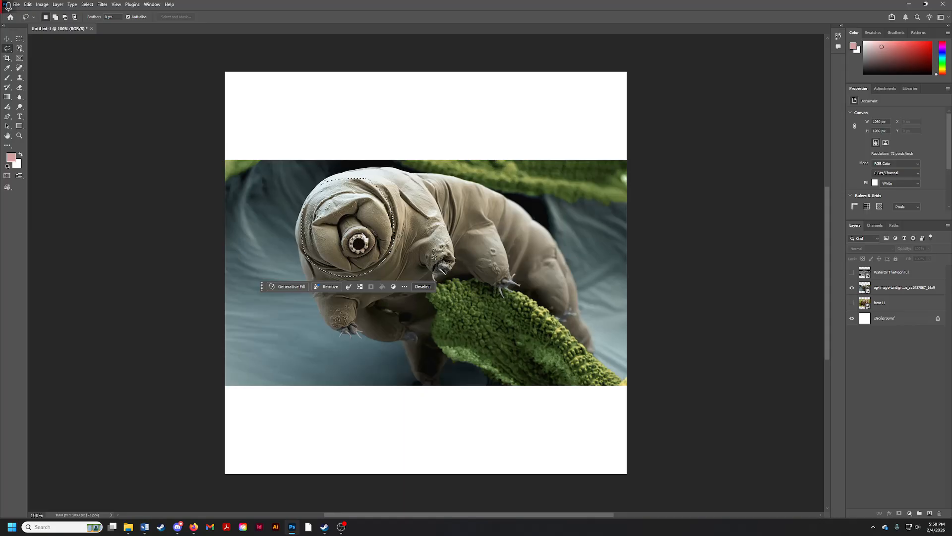
mouse_move(366, 240)
left_mouse_down()
mouse_move(440, 236)
mouse_move(351, 232)
mouse_move(358, 233)
left_mouse_up()
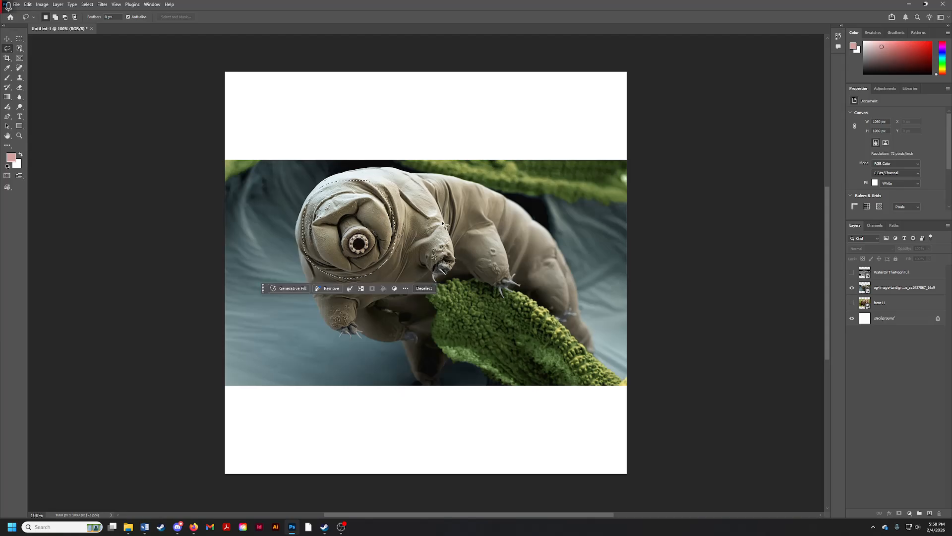
Add a layer mask to the tardigrade layer from the face selection.
left_click(7, 39)
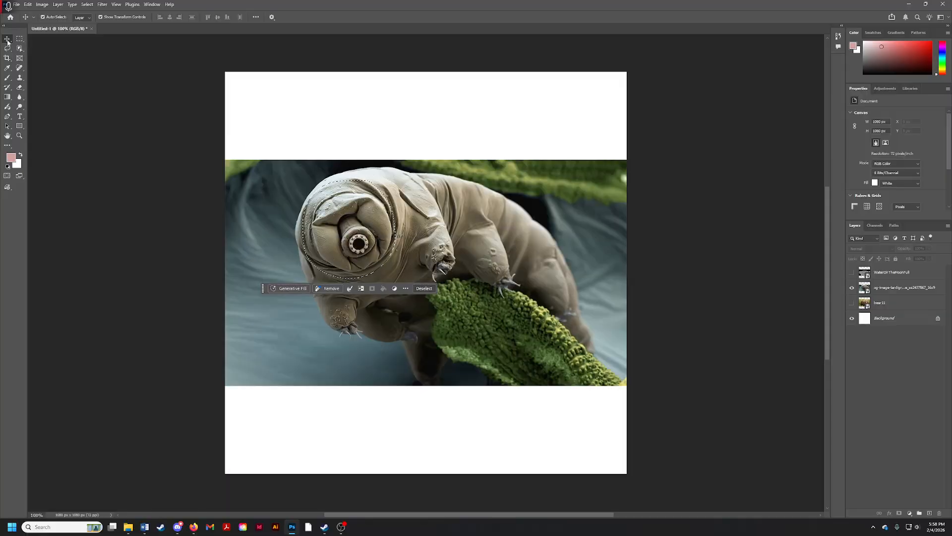
left_click(905, 288)
left_click_drag(411, 238, 411, 191)
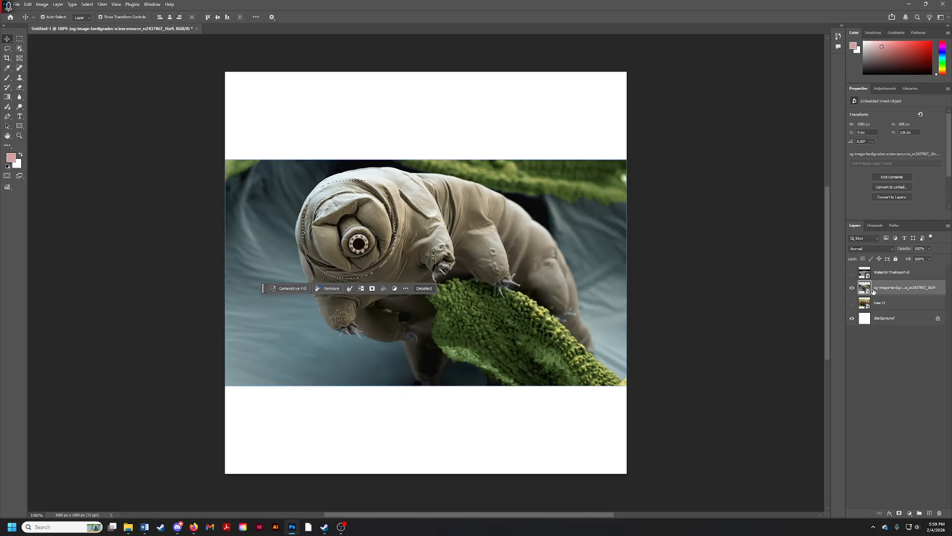
left_click(899, 514)
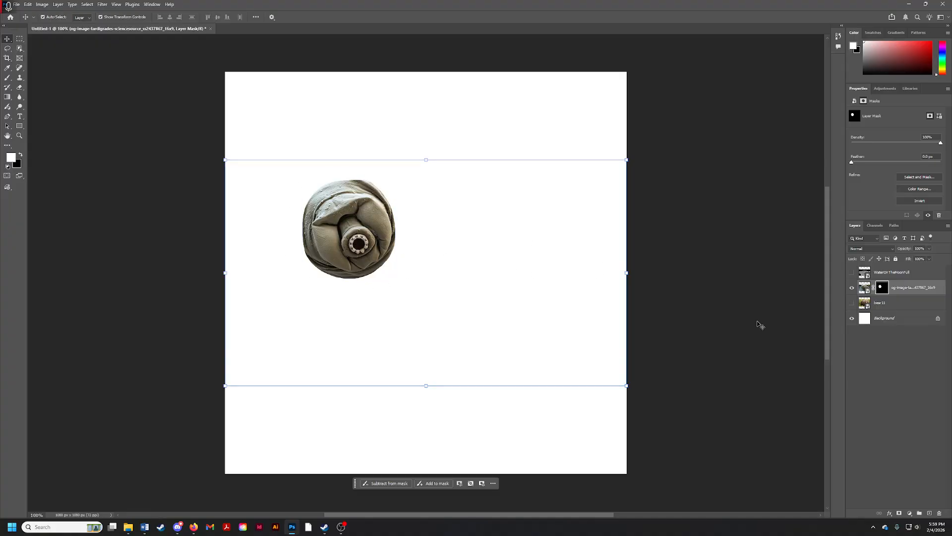
Try moving the tardigrade image with its mask still linked, and undo both moves.
left_click(884, 304)
left_click(883, 290)
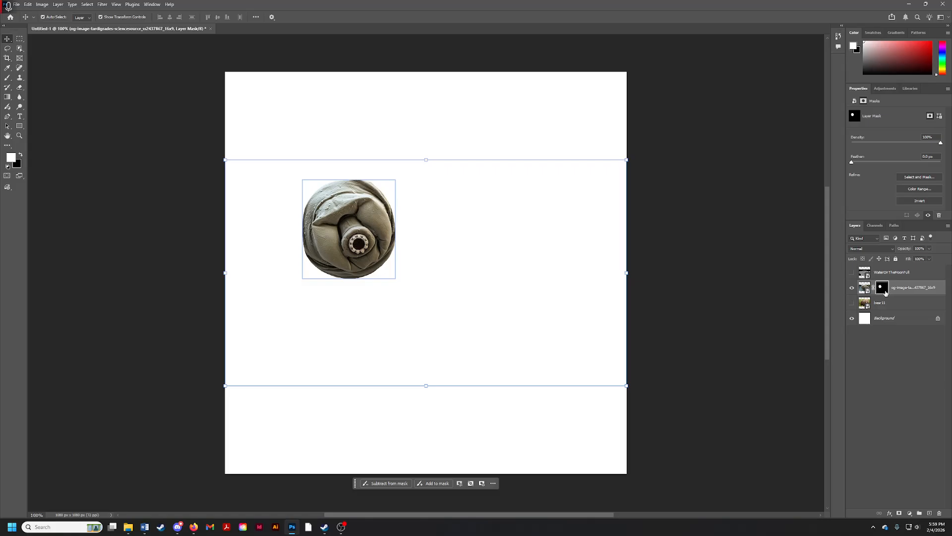
left_click(867, 289)
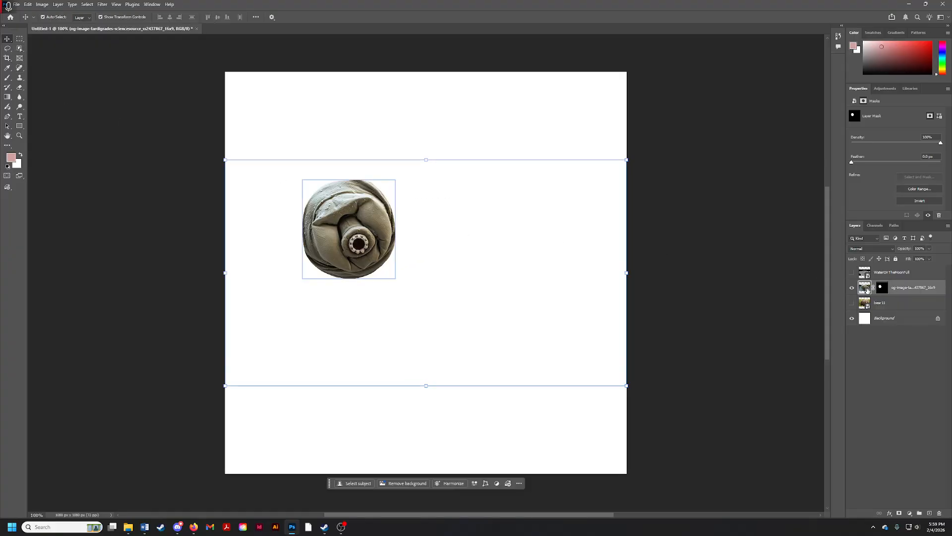
left_click(867, 289)
left_click_drag(439, 295, 455, 279)
left_click_drag(370, 228, 425, 200)
key("ctrl+z")
key("ctrl+z")
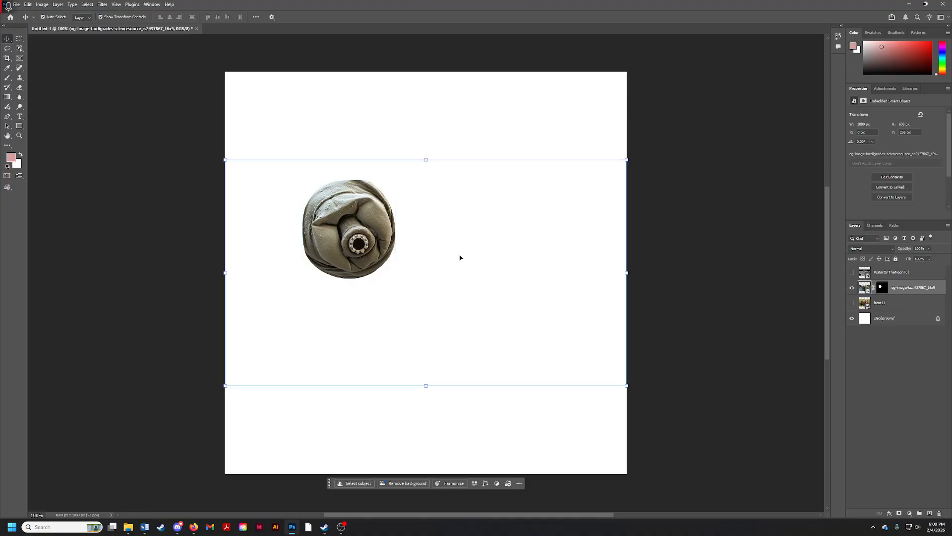
Unlink the tardigrade layer's mask and shift the image slightly down inside it to a Y position of 252 px.
left_click(874, 287)
mouse_move(359, 242)
left_mouse_down()
mouse_move(380, 226)
mouse_move(370, 254)
mouse_move(313, 246)
mouse_move(313, 214)
mouse_move(344, 206)
mouse_move(380, 223)
mouse_move(365, 250)
mouse_move(347, 245)
mouse_move(358, 249)
left_mouse_up()
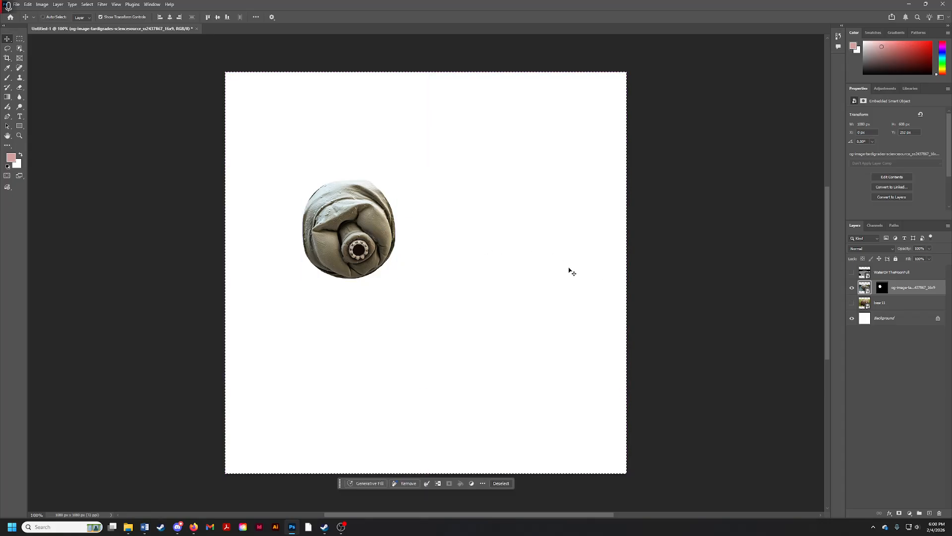
Disable the tardigrade layer's mask and enable it again.
left_click(885, 290)
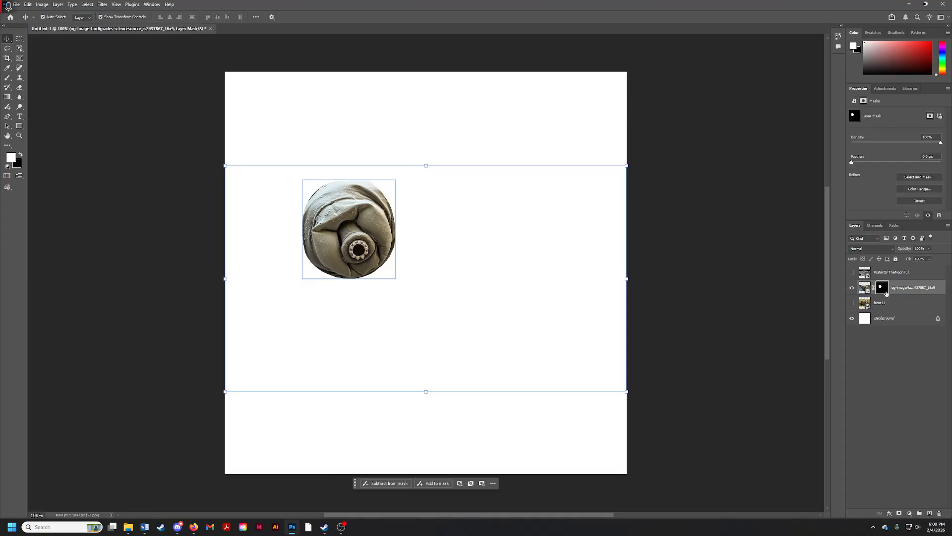
right_click(882, 287)
left_click(886, 291)
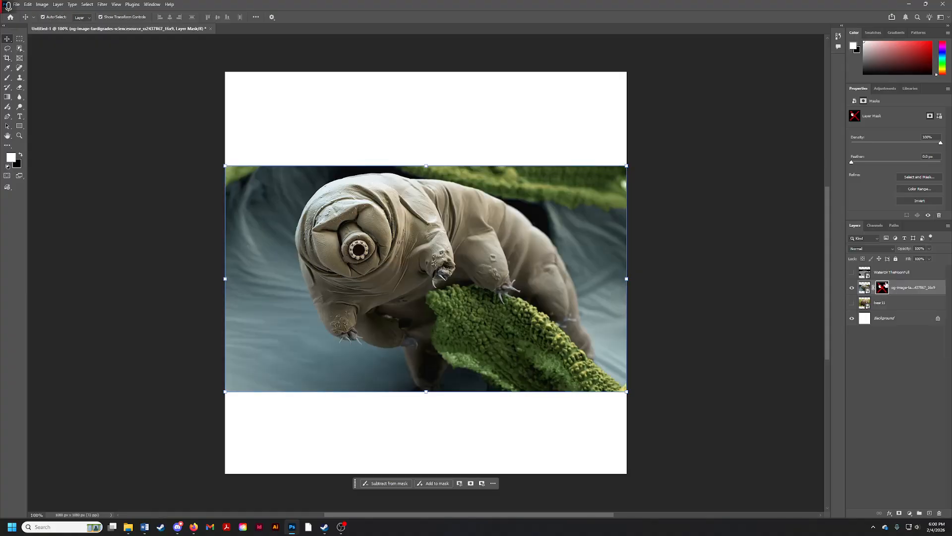
right_click(886, 291)
left_click(913, 296)
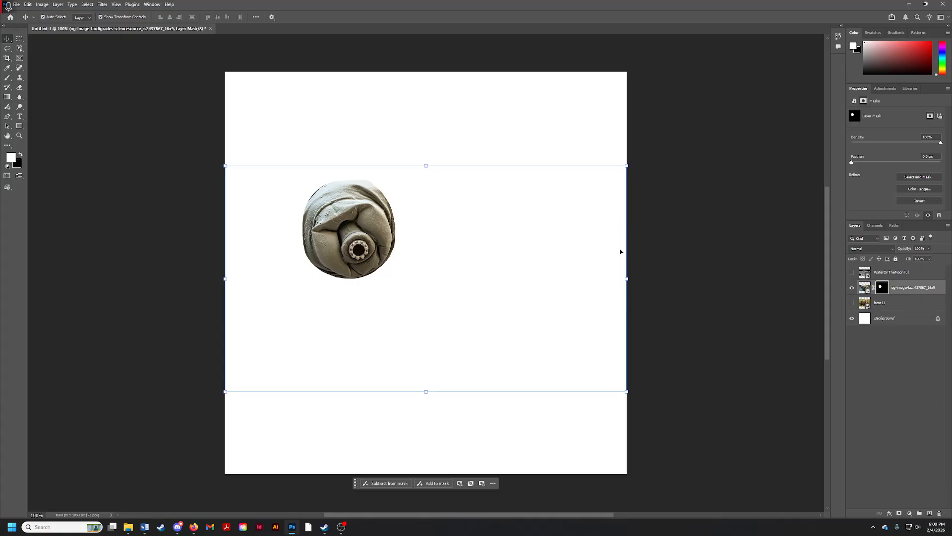
Duplicate the masked tardigrade layer, keeping the default copy name.
right_click(906, 289)
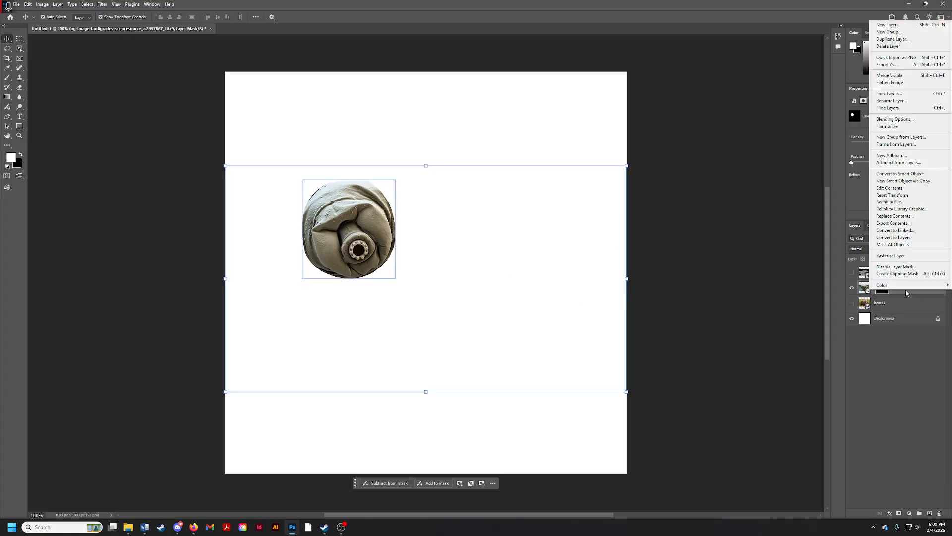
left_click(894, 39)
left_click(547, 152)
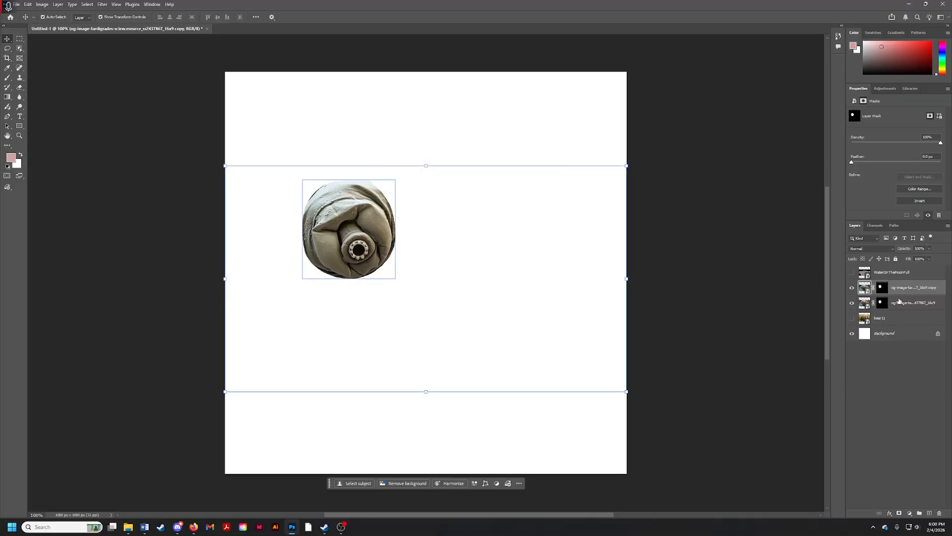
Hide the original masked tardigrade layer and delete the layer mask from the copy.
left_click(886, 303)
left_click(852, 302)
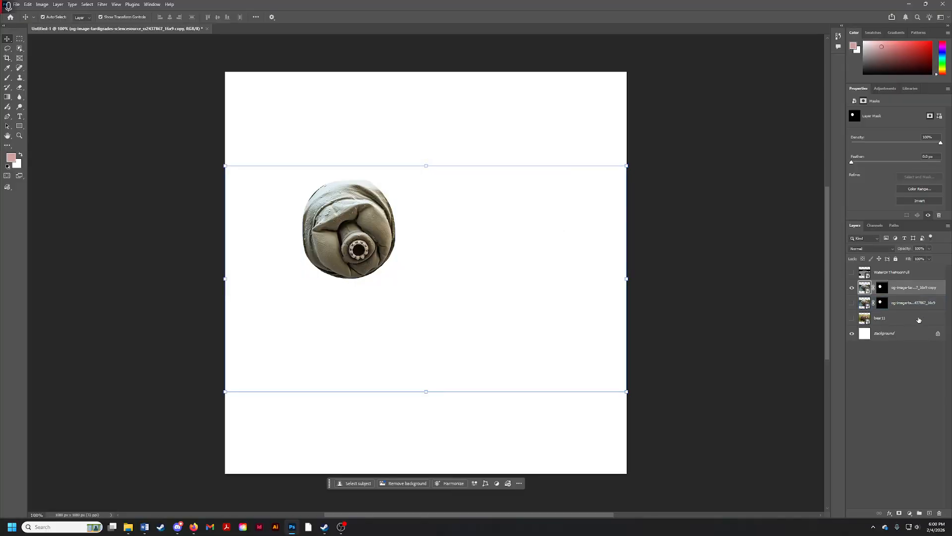
right_click(882, 291)
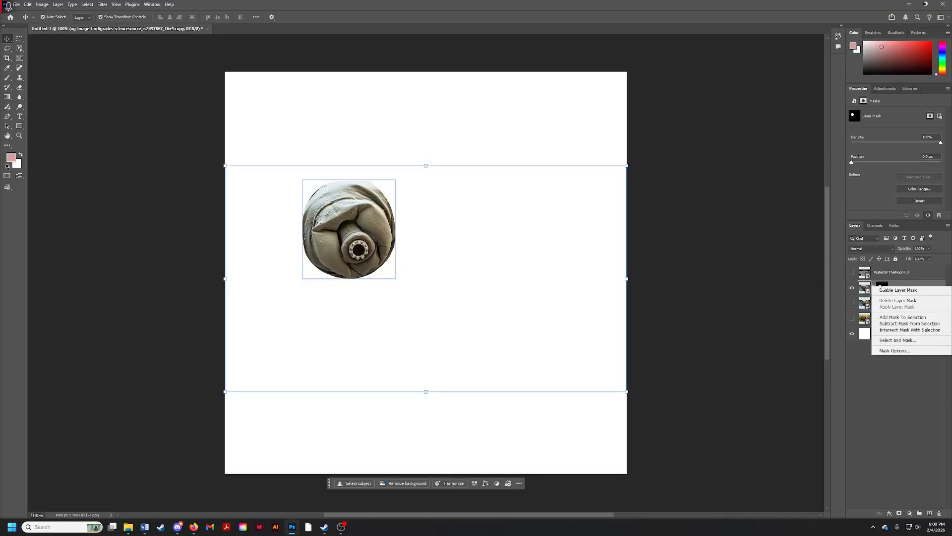
left_click(903, 302)
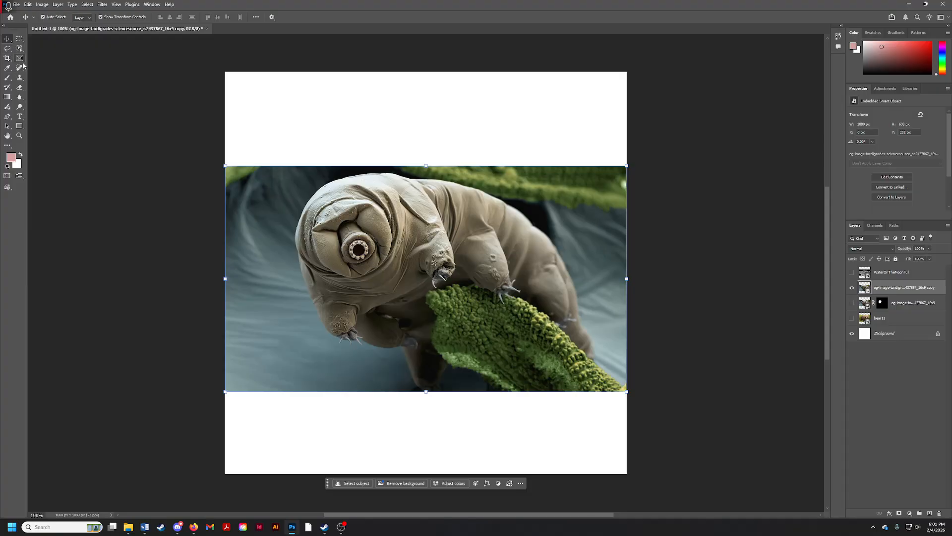
Choose the Selection Brush tool and clear the trial stroke painted over the tardigrade's face.
left_click(10, 51)
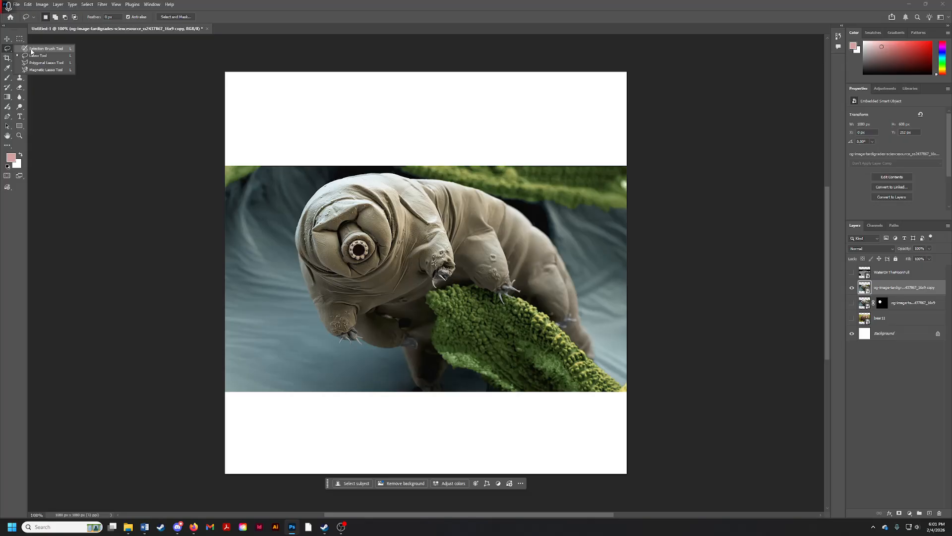
left_click(8, 50)
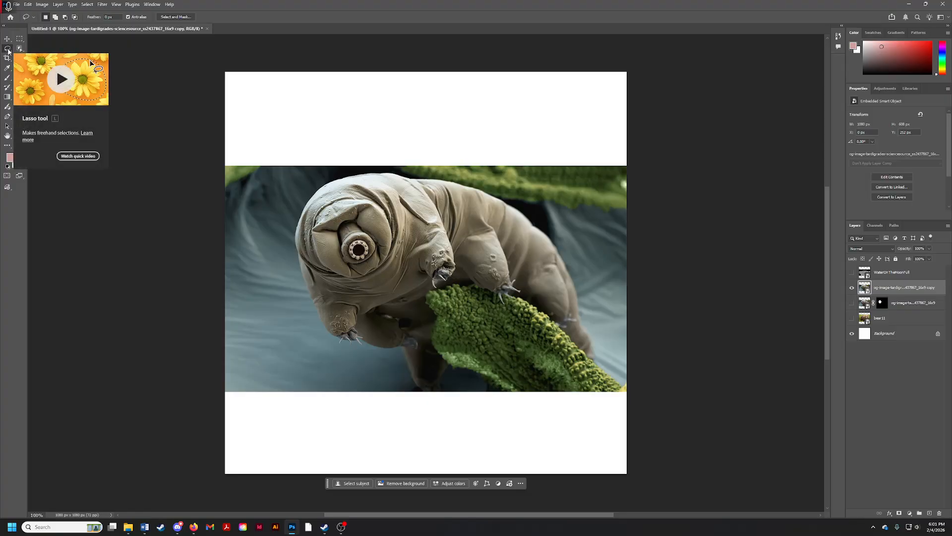
right_click(8, 50)
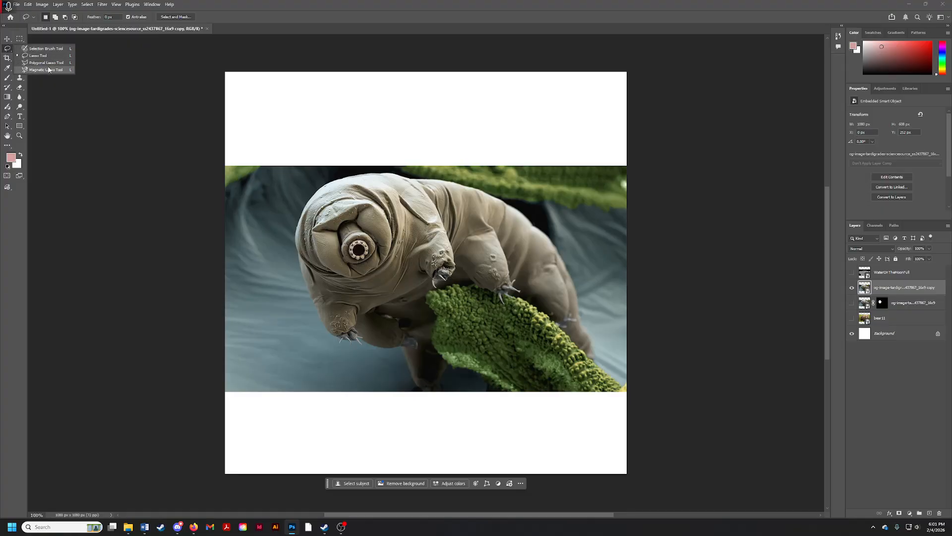
left_click(46, 49)
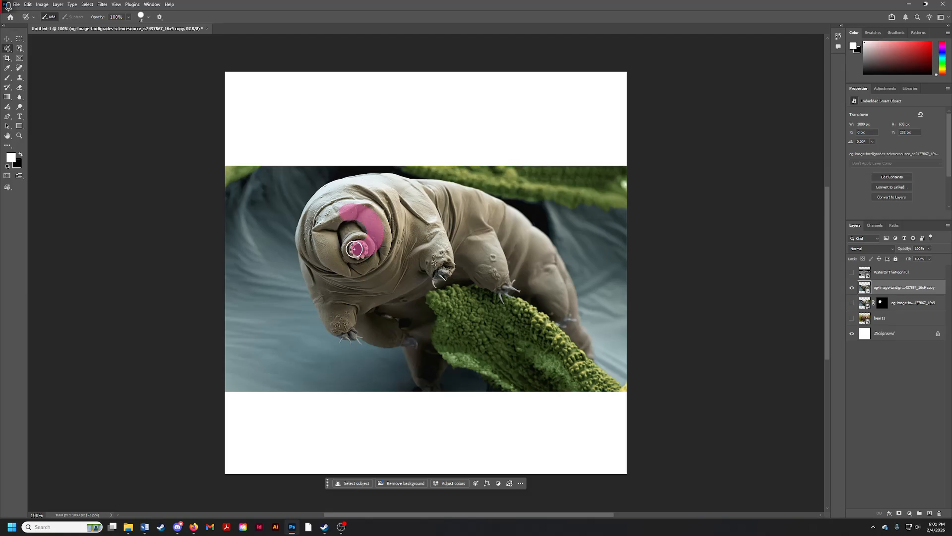
key("ctrl+d")
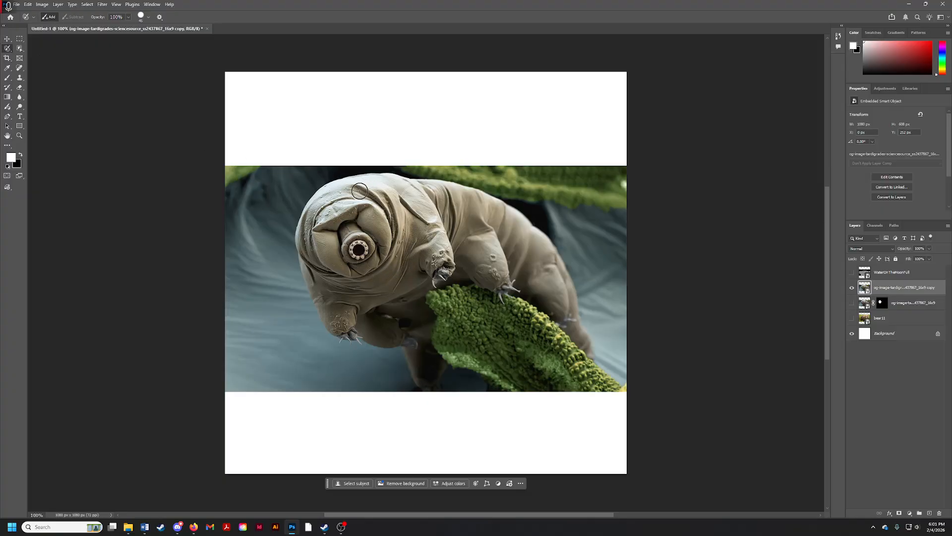
Paint a selection over the upper part of the tardigrade's face and check its outline before resuming with the Selection Brush.
mouse_move(361, 231)
left_mouse_down()
mouse_move(340, 215)
mouse_move(333, 241)
left_mouse_up()
key("z")
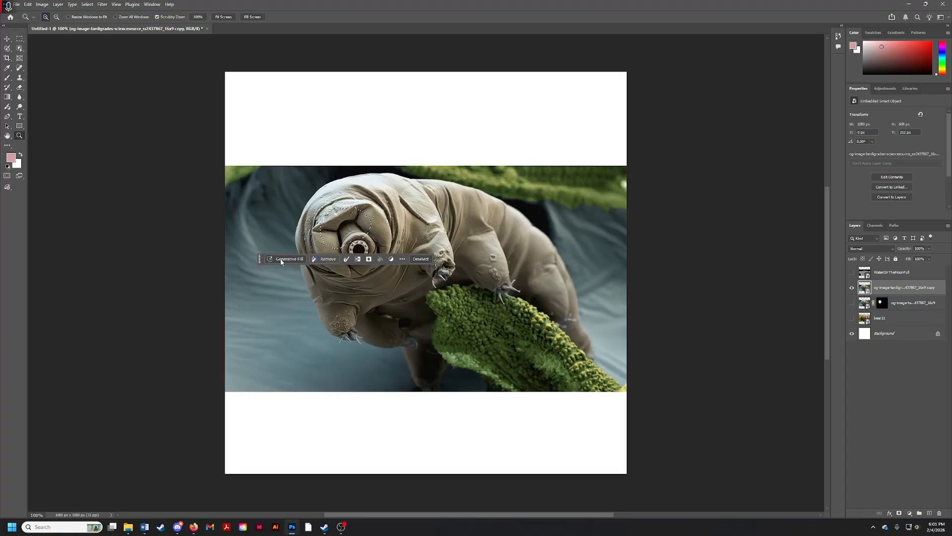
key("q")
key("q")
left_click(7, 49)
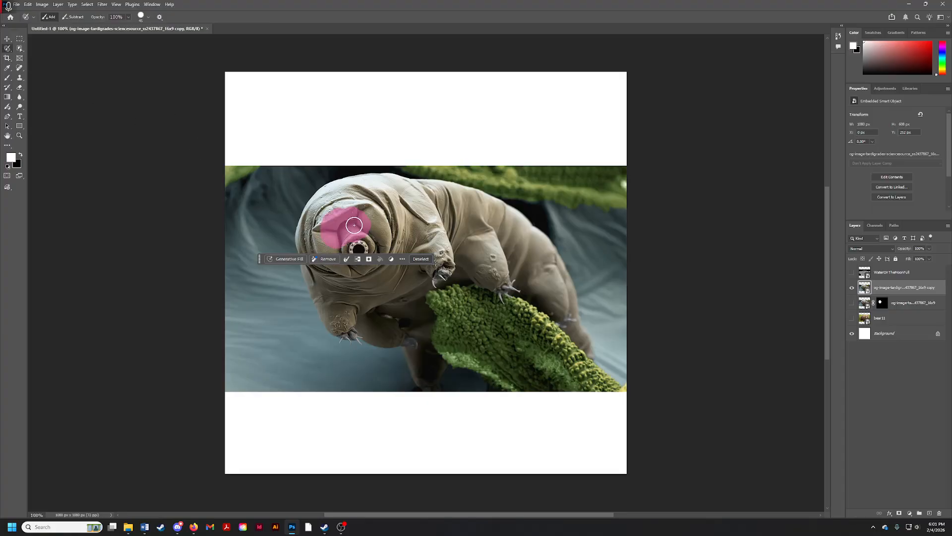
Extend the brushed selection to cover the tardigrade's entire round face, following the outer skin fold.
key("z")
left_click_drag(338, 222, 441, 222)
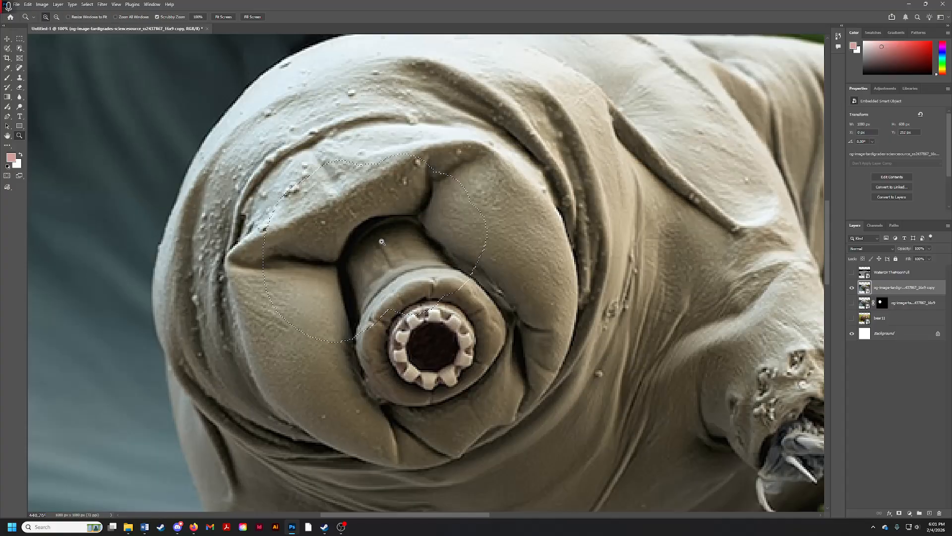
left_click(7, 48)
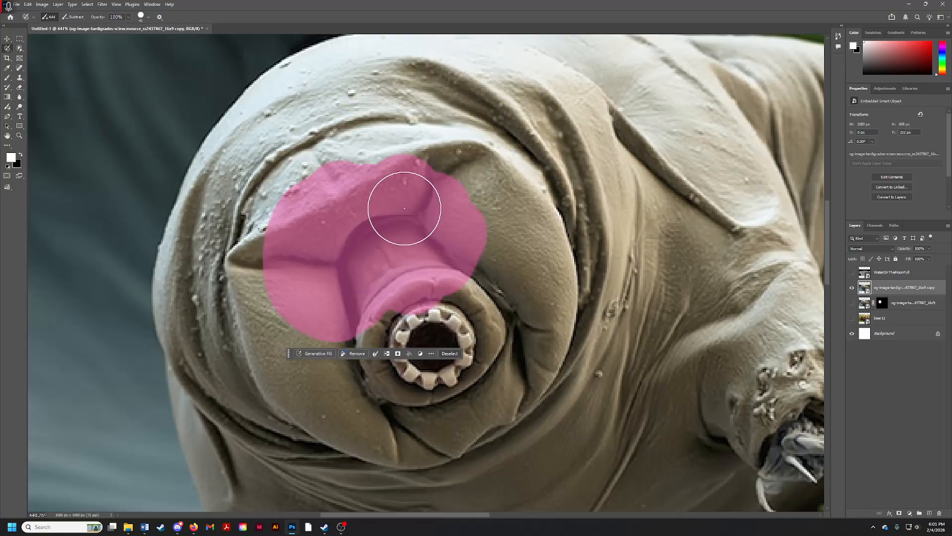
mouse_move(408, 194)
left_mouse_down()
mouse_move(314, 189)
mouse_move(293, 203)
mouse_move(263, 267)
mouse_move(279, 295)
mouse_move(270, 308)
mouse_move(287, 311)
mouse_move(266, 277)
mouse_move(293, 374)
mouse_move(338, 410)
mouse_move(398, 432)
mouse_move(437, 427)
mouse_move(443, 408)
mouse_move(442, 424)
mouse_move(460, 395)
mouse_move(448, 412)
mouse_move(483, 384)
mouse_move(487, 391)
mouse_move(493, 365)
mouse_move(504, 385)
mouse_move(450, 417)
mouse_move(467, 410)
mouse_move(522, 362)
mouse_move(536, 325)
mouse_move(537, 260)
mouse_move(506, 198)
mouse_move(477, 173)
mouse_move(351, 159)
mouse_move(330, 234)
mouse_move(382, 213)
mouse_move(400, 220)
mouse_move(389, 215)
mouse_move(389, 288)
mouse_move(484, 244)
mouse_move(446, 310)
left_mouse_up()
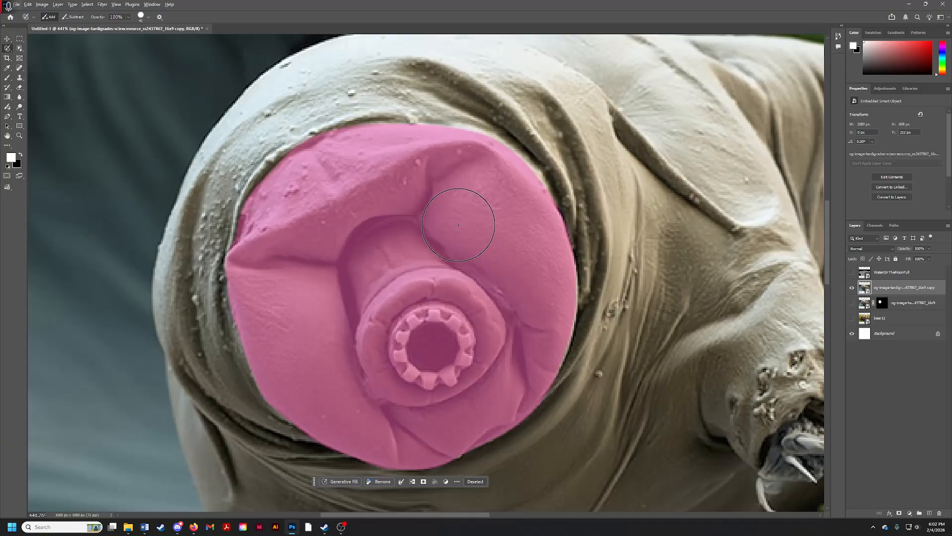
Try subtracting and re-adding the round toothed mouth in the brushed selection, leaving the whole mouth cut out of it.
key("alt")
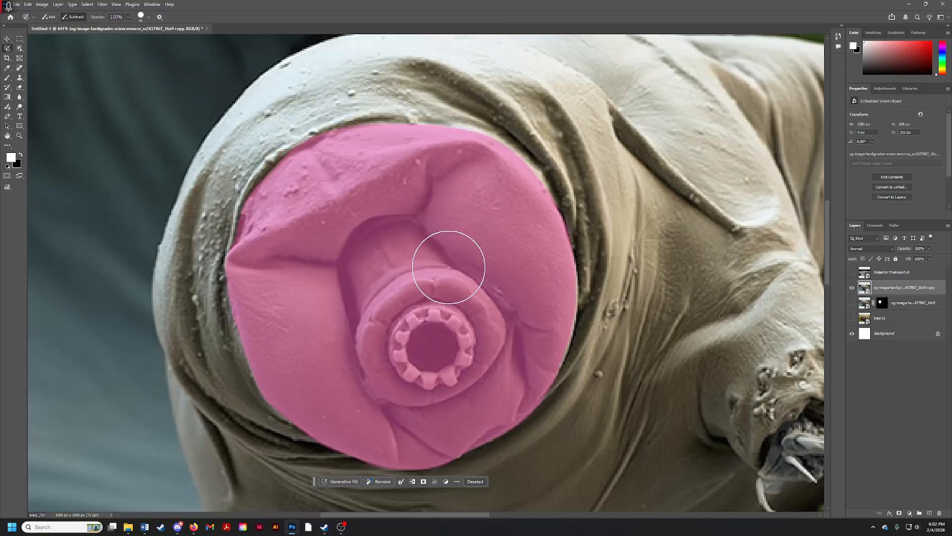
left_click(430, 348, "alt")
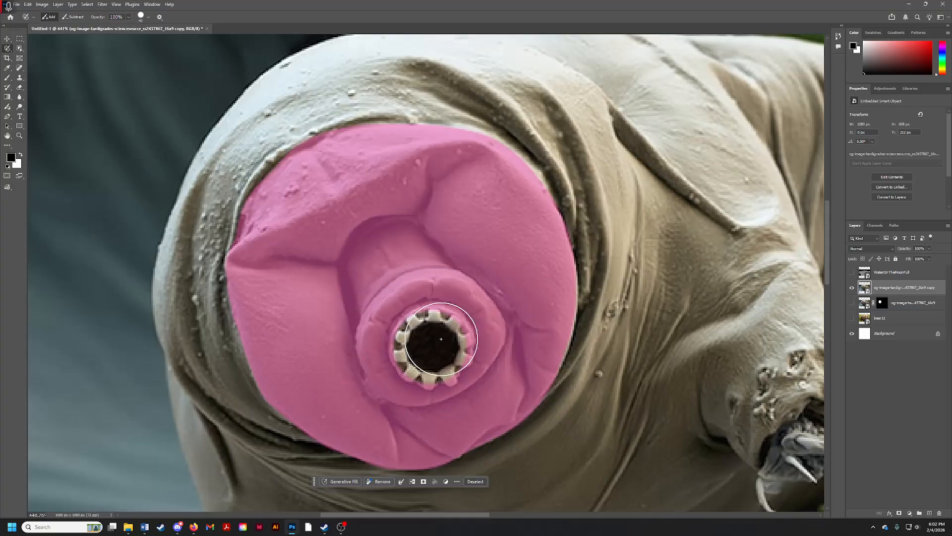
left_click(456, 337)
key("x")
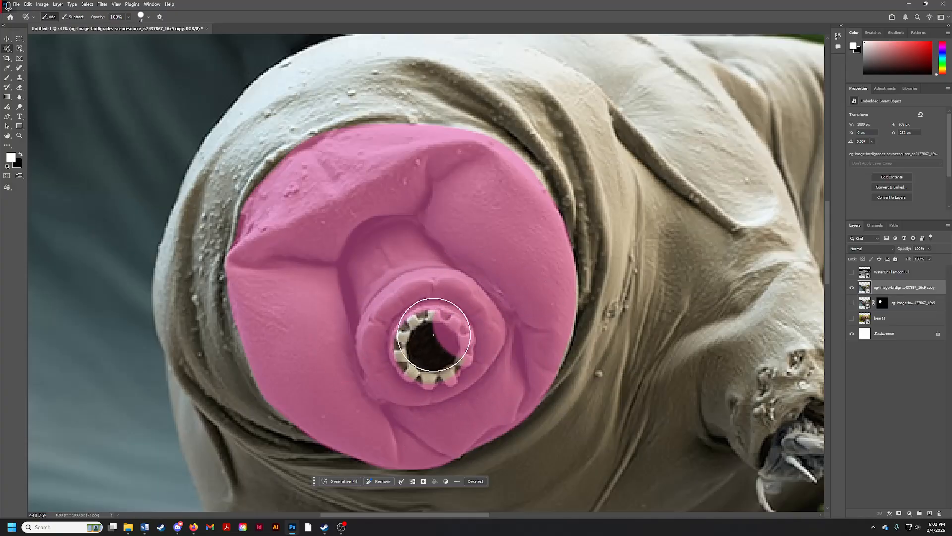
mouse_move(471, 343)
left_mouse_down()
mouse_move(426, 374)
mouse_move(403, 375)
mouse_move(399, 348)
left_mouse_up()
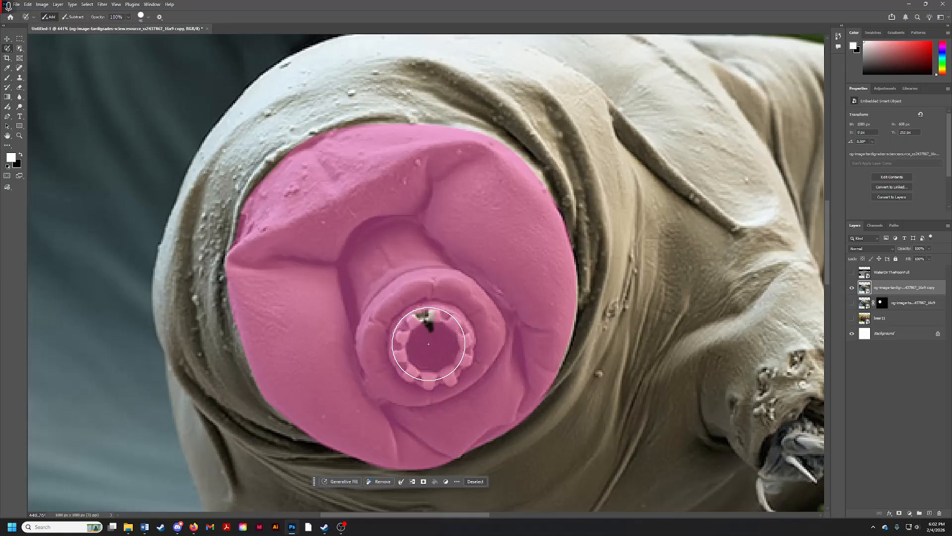
key("x")
left_click(423, 342, "alt")
mouse_move(423, 341)
left_mouse_down()
mouse_move(435, 334)
mouse_move(433, 355)
mouse_move(425, 339)
left_mouse_up()
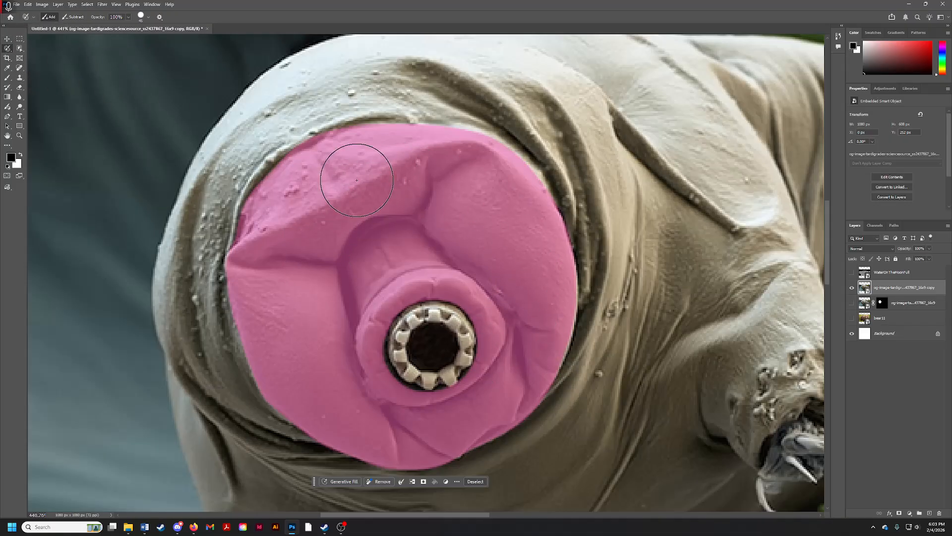
Add a layer mask to the tardigrade copy from the ring-shaped face selection.
left_click(8, 39)
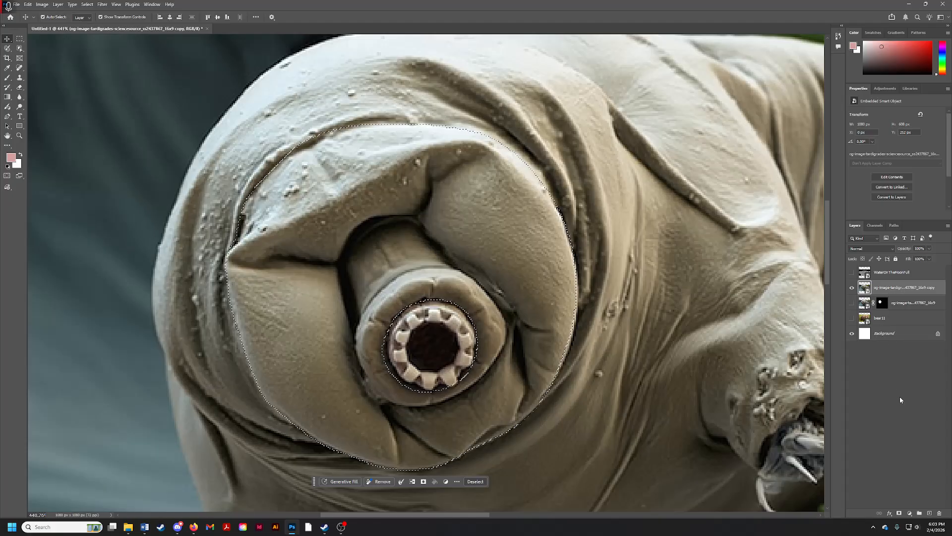
left_click(899, 513)
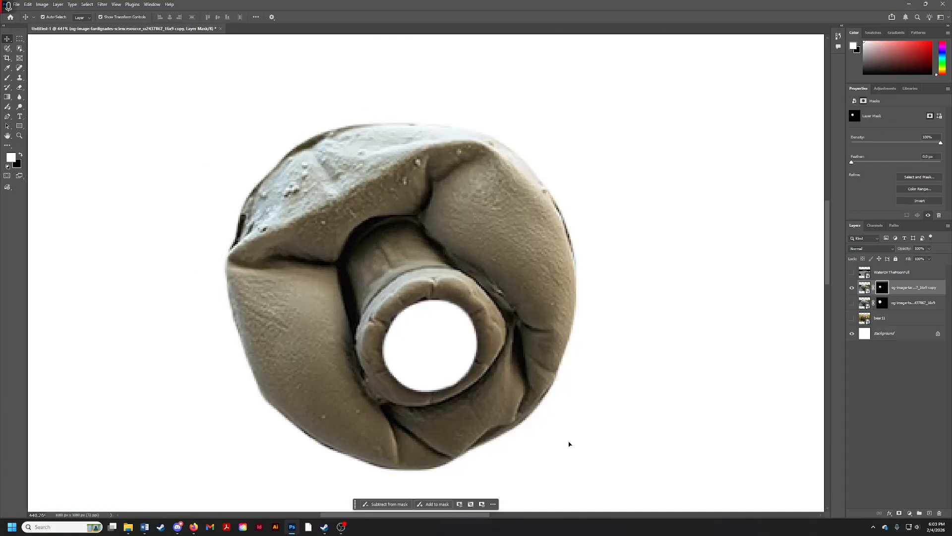
left_click(427, 285, "alt")
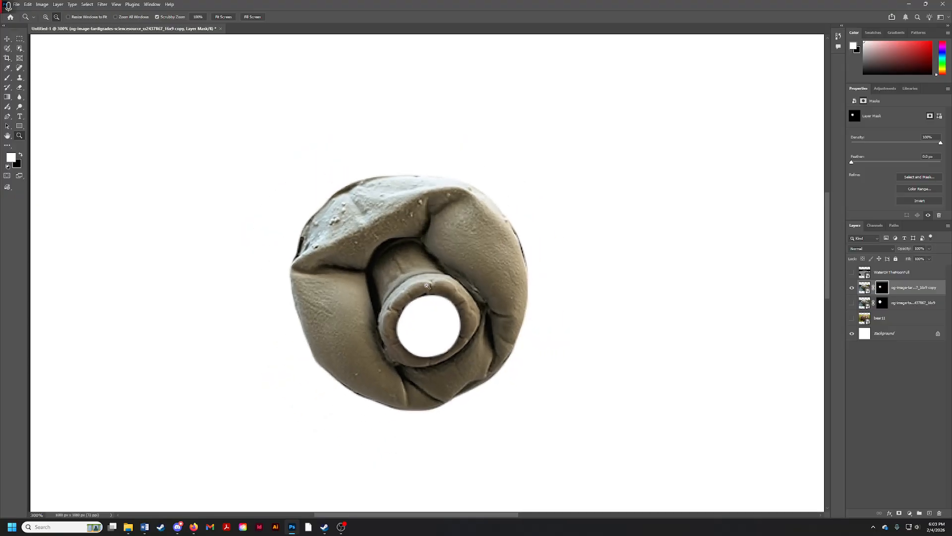
left_click(426, 285, "alt")
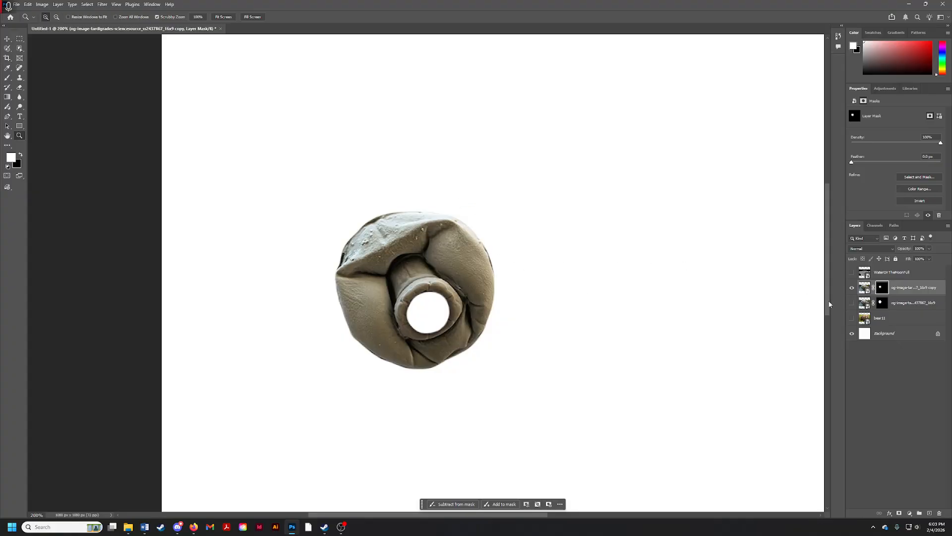
Duplicate the masked face layer with the default copy name and delete the layer mask from the new copy.
right_click(905, 288)
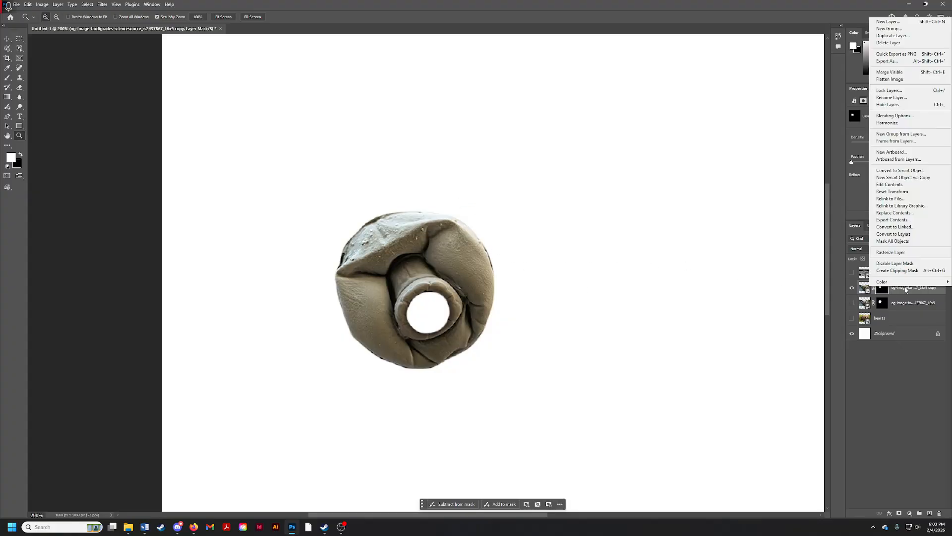
left_click(910, 35)
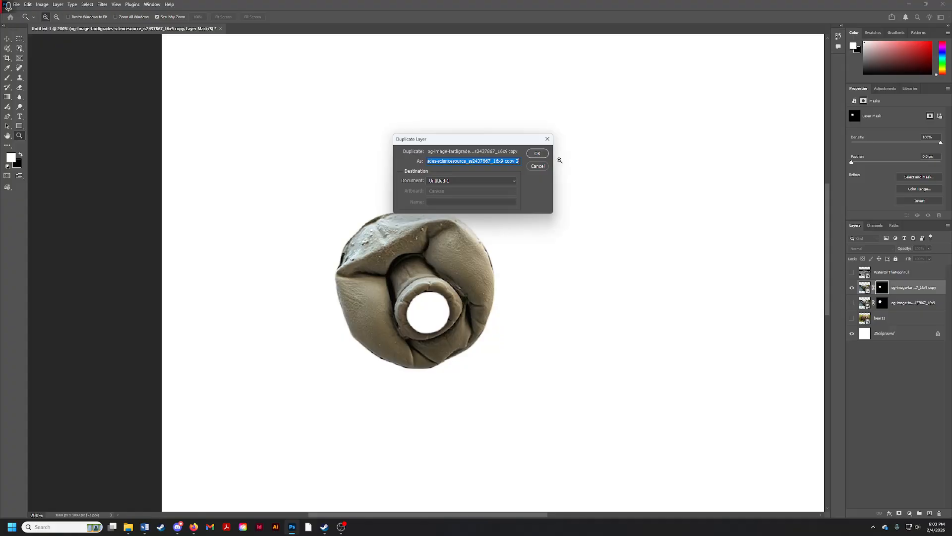
left_click(539, 154)
right_click(879, 289)
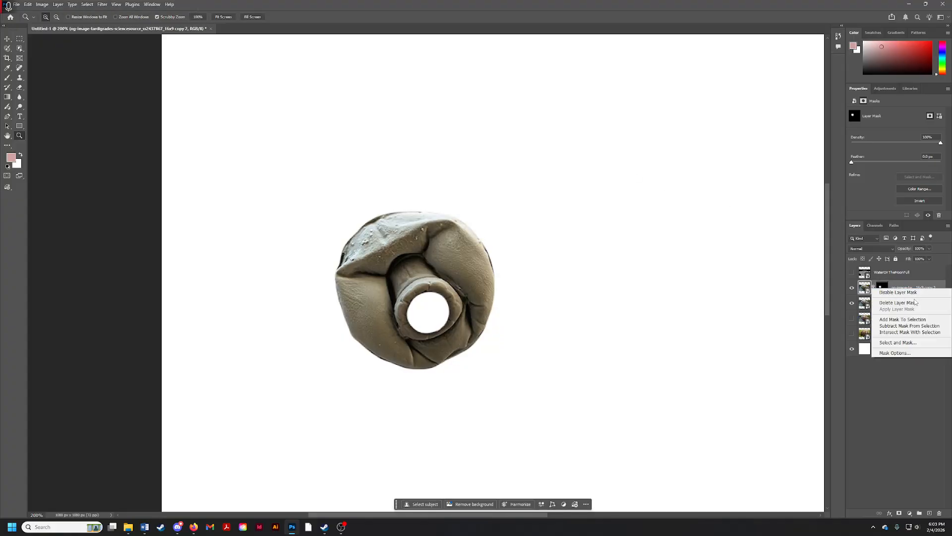
left_click(916, 304)
Select the whole tardigrade with Select Subject and add a layer mask from that selection.
scroll(536, 274, "down", 3)
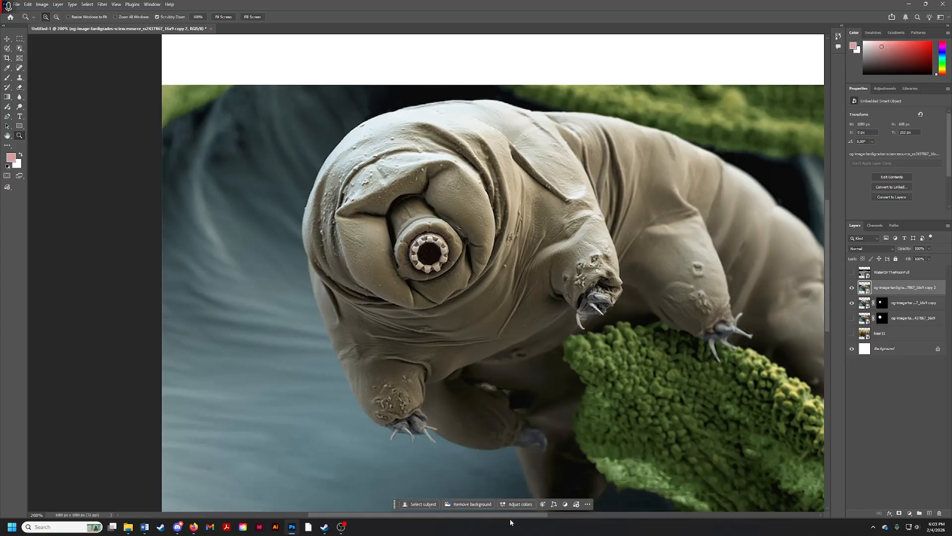
scroll(509, 519, "right", 4)
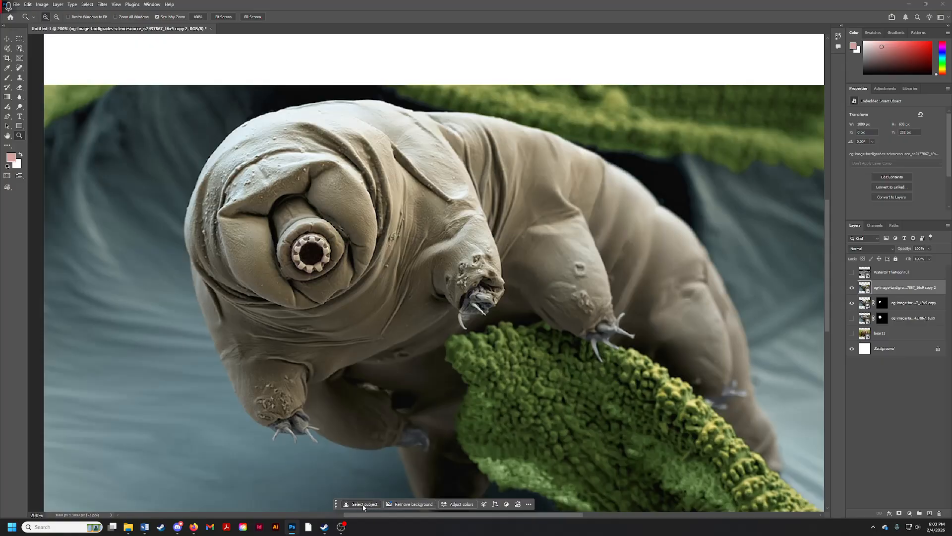
left_click(363, 504)
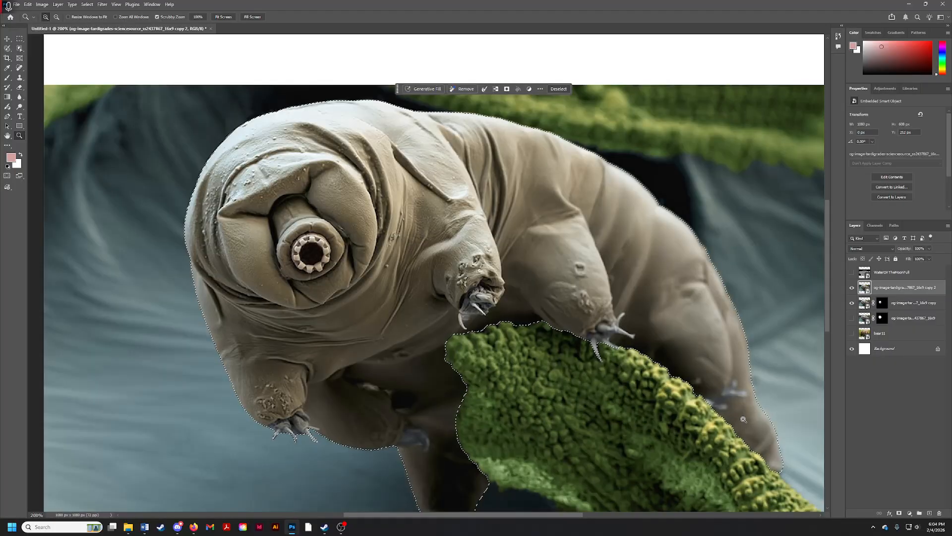
scroll(744, 419, "down", 8)
scroll(615, 377, "up", 3)
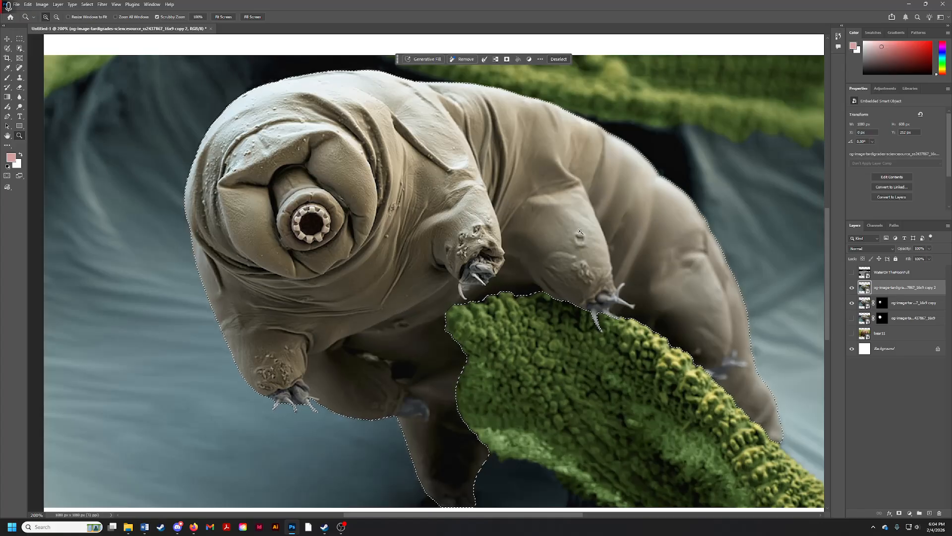
left_click(900, 514)
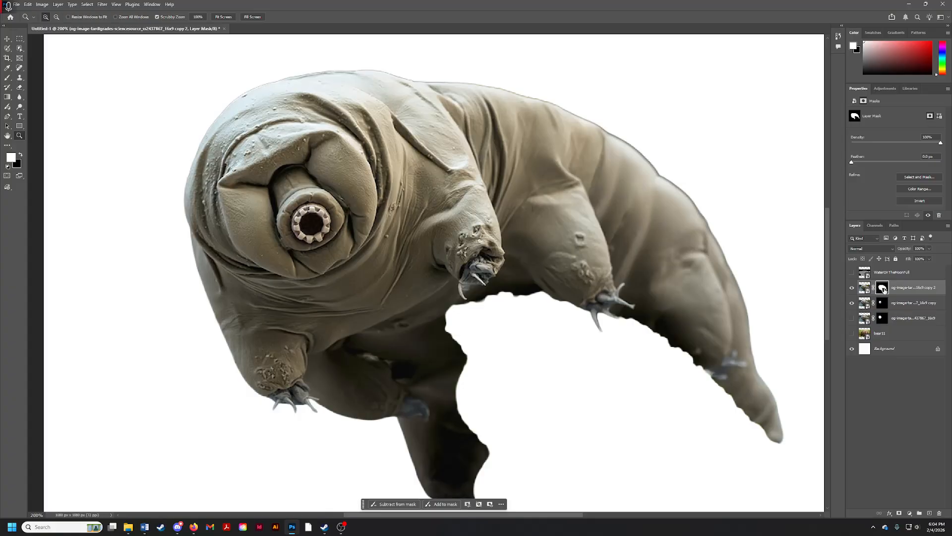
Load the tardigrade body mask as a selection and delete the layer mask from the second copy.
right_click(884, 291)
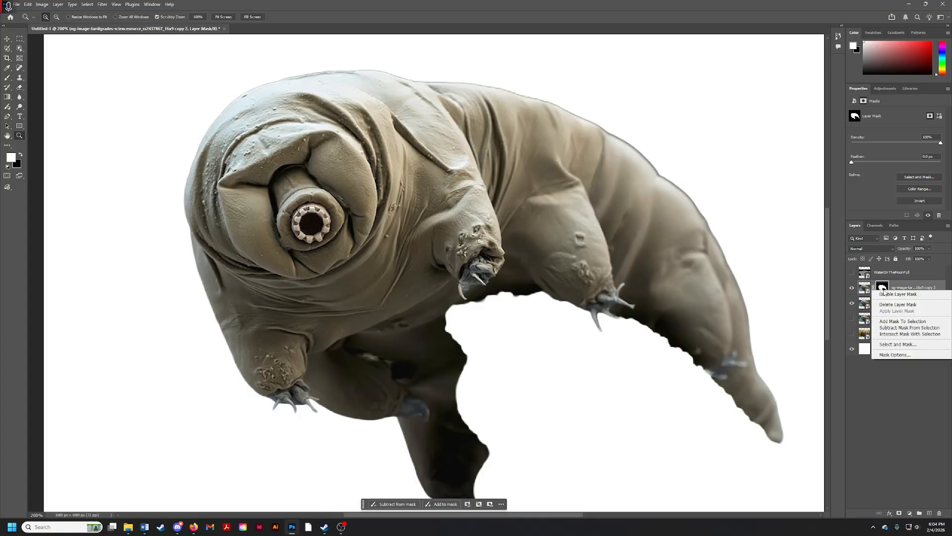
left_click(883, 289)
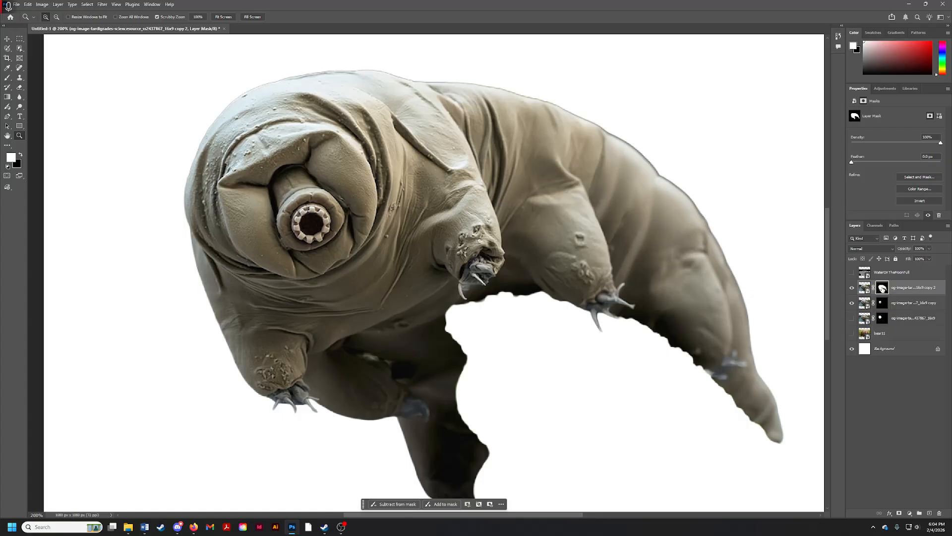
right_click(883, 288)
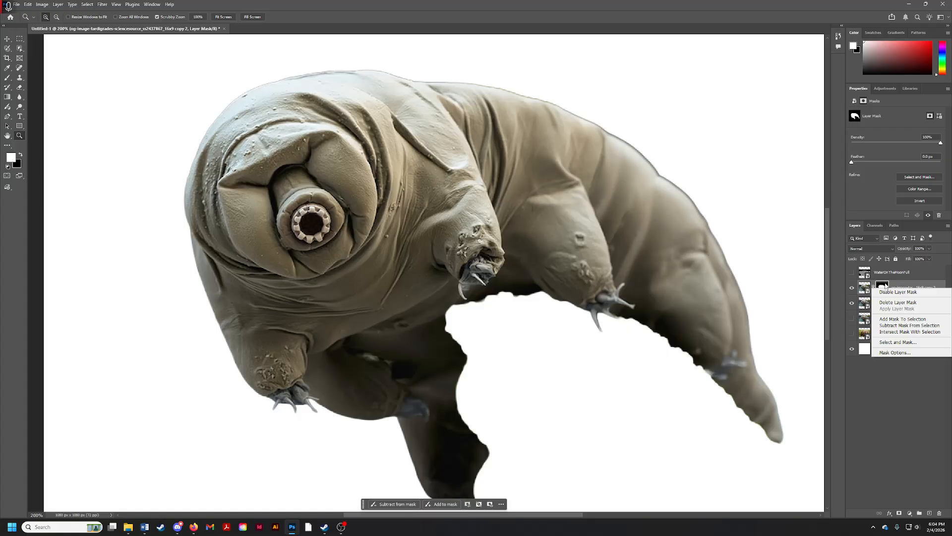
left_click(890, 321)
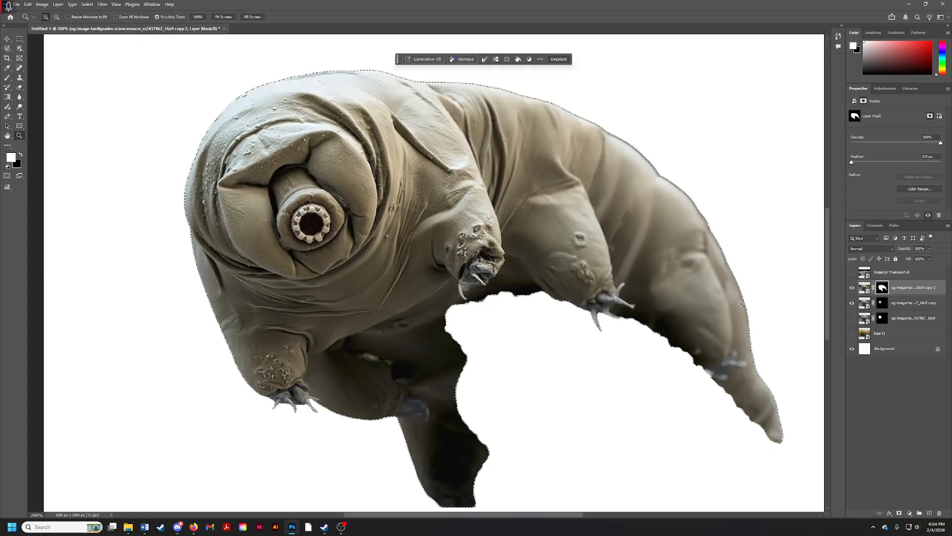
right_click(883, 289)
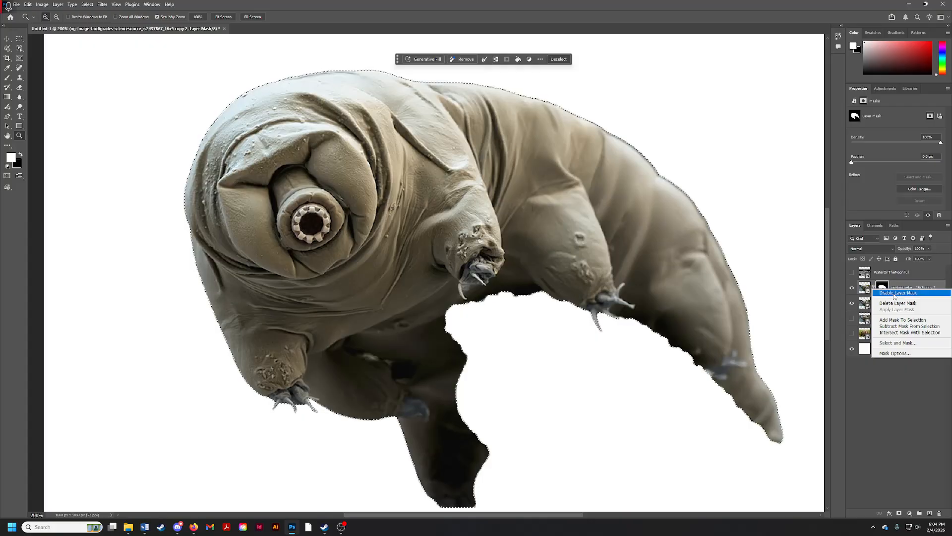
left_click(898, 303)
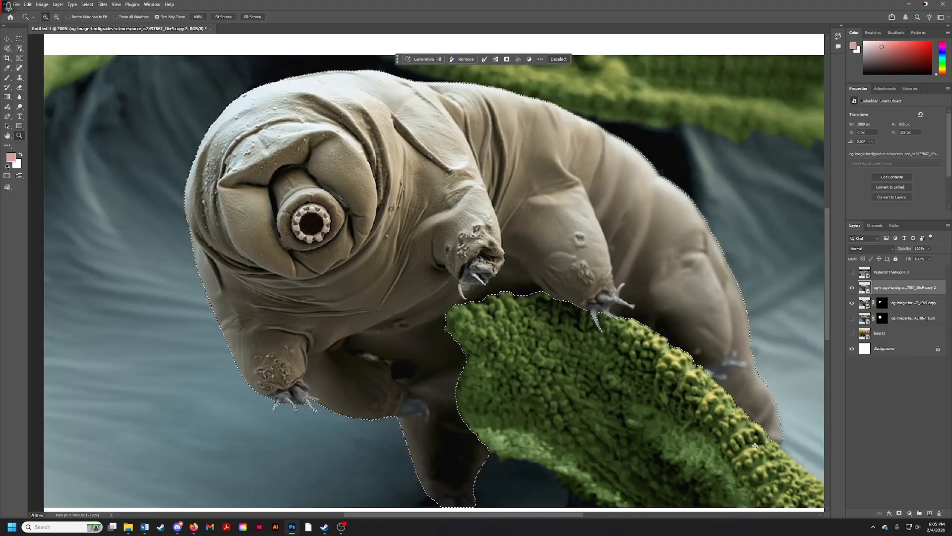
Open the tardigrade body selection in Select and Mask and set the preview to On Layers.
left_click(40, 5)
mouse_move(31, 7)
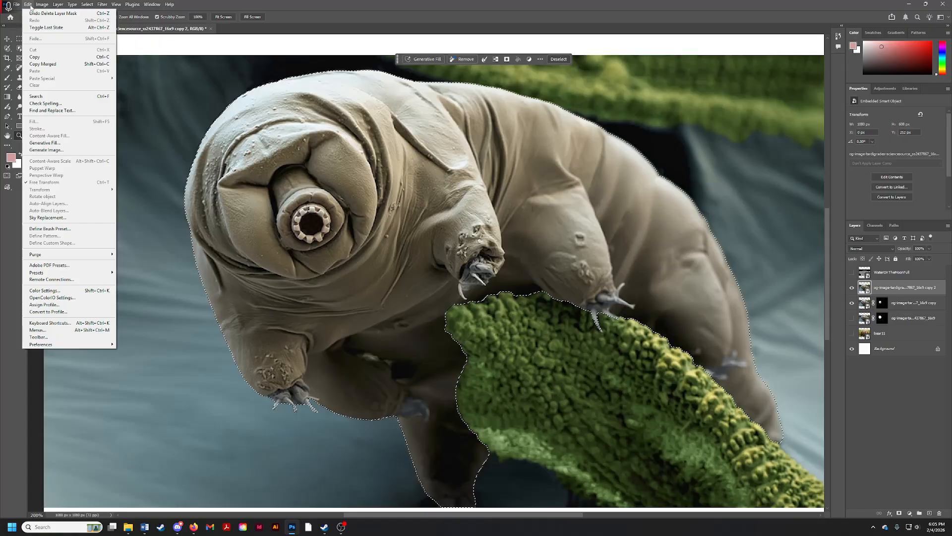
mouse_move(86, 4)
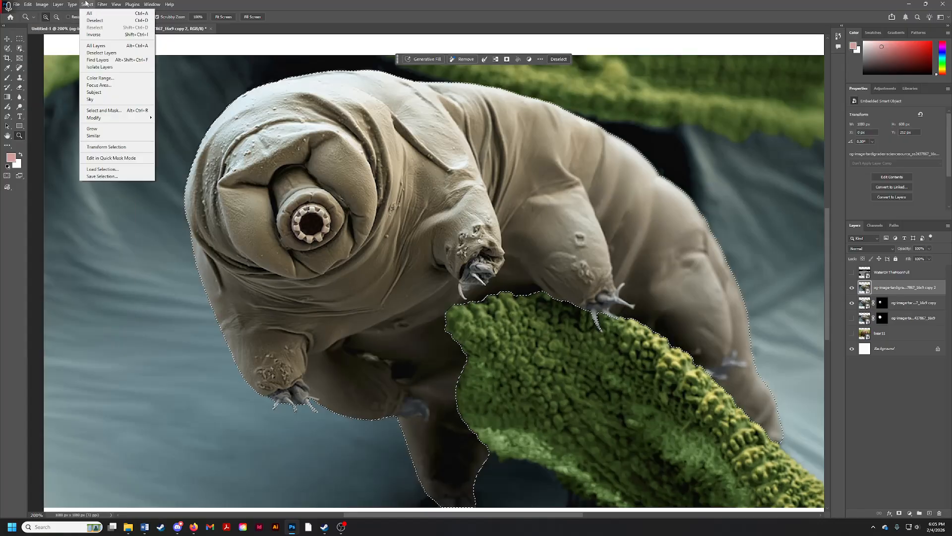
left_click(126, 112)
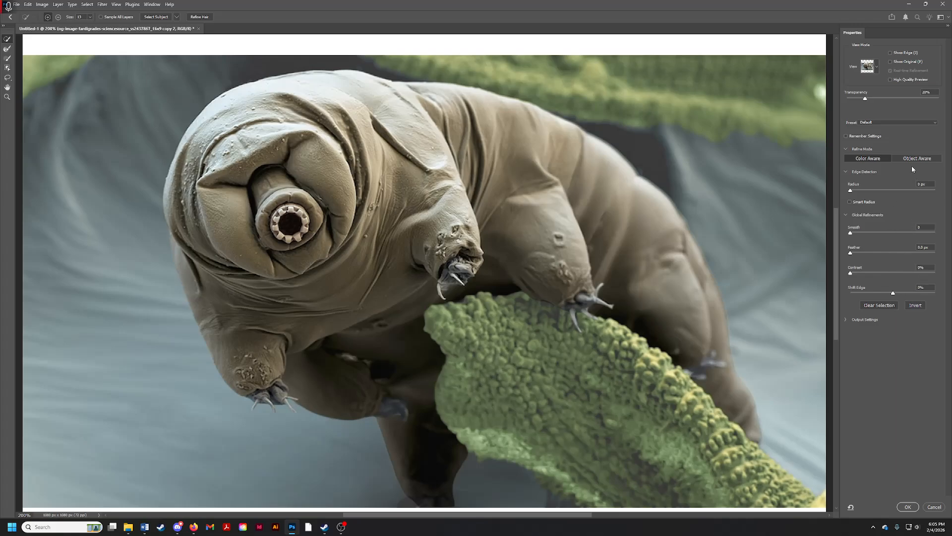
left_click(876, 68)
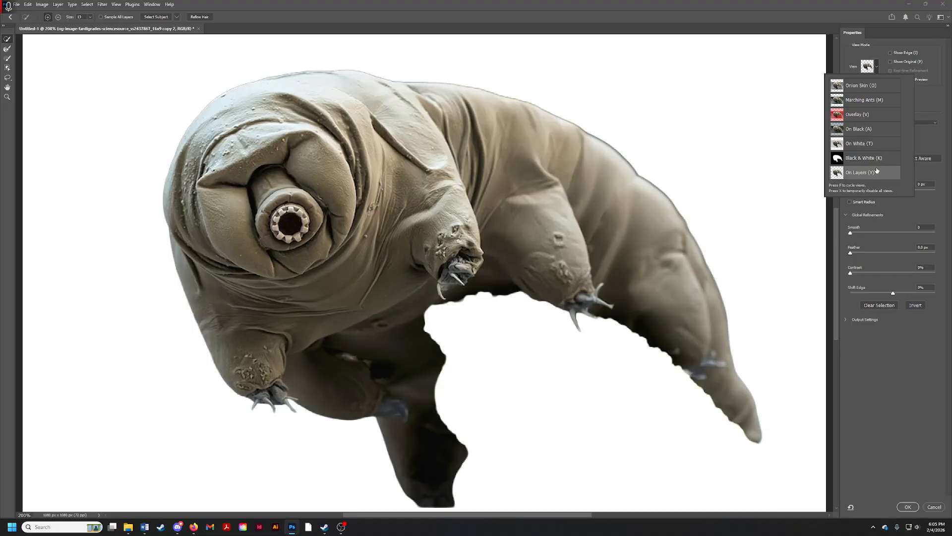
left_click(866, 67)
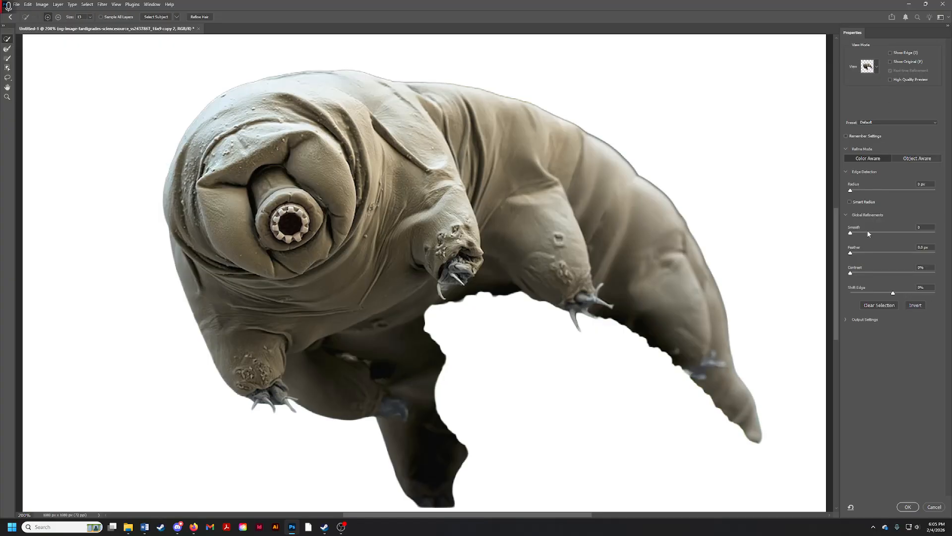
Try out the feather, edge radius and shift edge refinements on the tardigrade selection, and return each to zero.
left_click_drag(850, 253, 838, 269)
mouse_move(892, 293)
left_mouse_down()
mouse_move(838, 295)
mouse_move(893, 294)
left_mouse_up()
left_click(928, 185)
left_click_drag(852, 192, 868, 197)
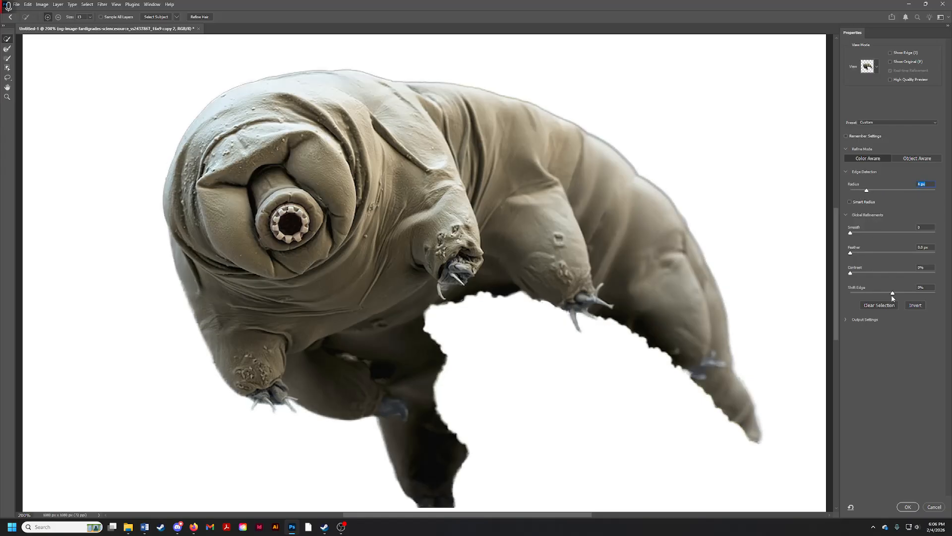
mouse_move(893, 293)
left_mouse_down()
mouse_move(838, 296)
mouse_move(949, 296)
mouse_move(805, 296)
mouse_move(936, 296)
mouse_move(810, 301)
mouse_move(897, 299)
left_mouse_up()
left_click_drag(893, 299, 893, 300)
left_click_drag(867, 191, 851, 190)
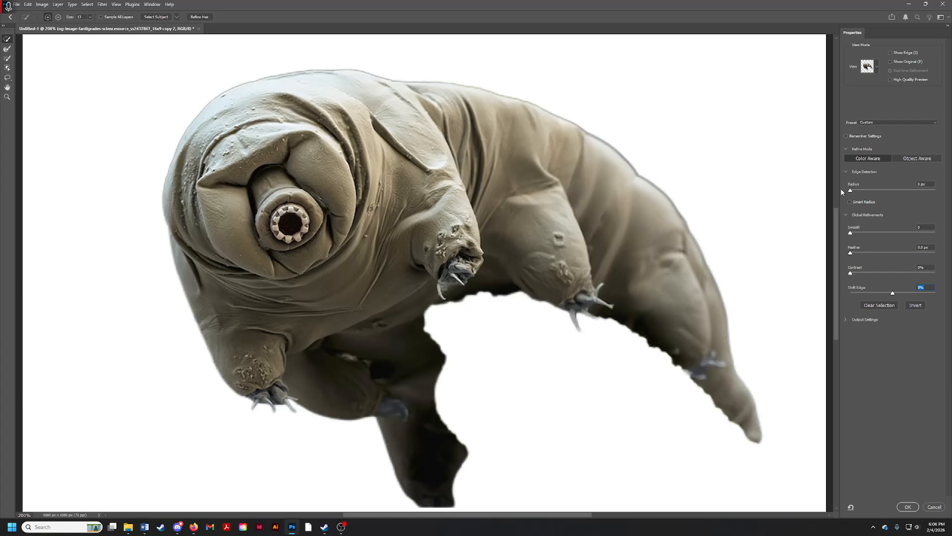
Try Smart Radius with a 2.7 px feather, 22% contrast and -22% edge shift, and cancel the selection refinement.
left_click(850, 202)
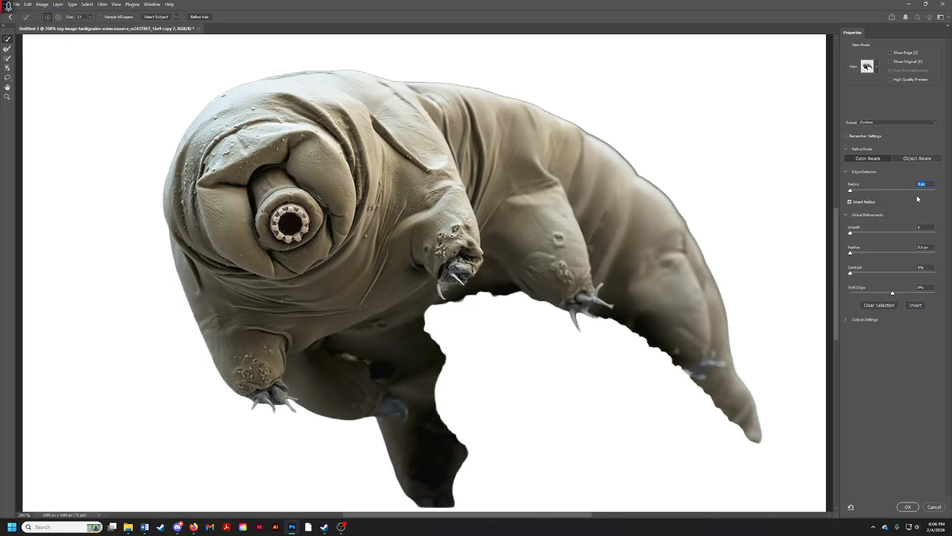
left_click_drag(894, 295, 933, 310)
left_click_drag(896, 310, 889, 310)
left_click_drag(851, 254, 863, 254)
left_click_drag(889, 294, 884, 294)
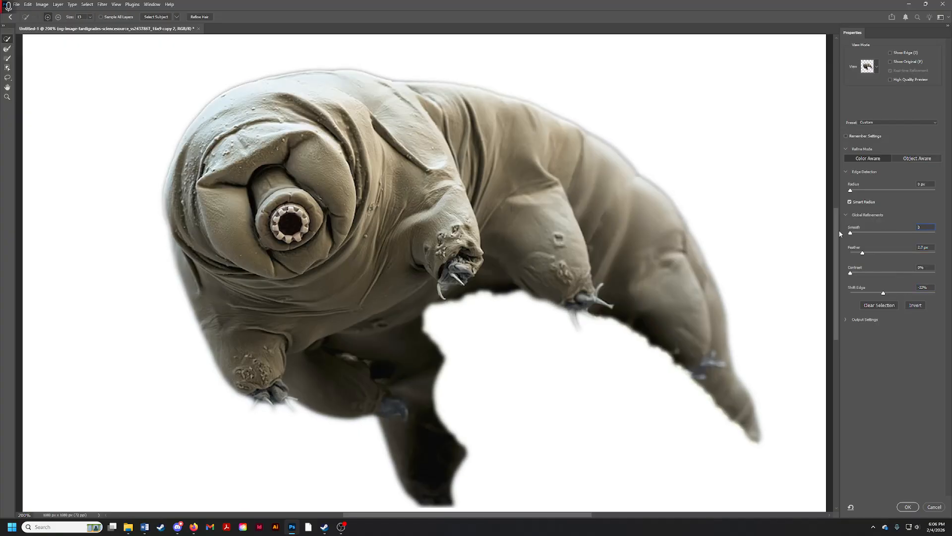
mouse_move(854, 273)
left_mouse_down()
mouse_move(898, 274)
mouse_move(870, 277)
left_mouse_up()
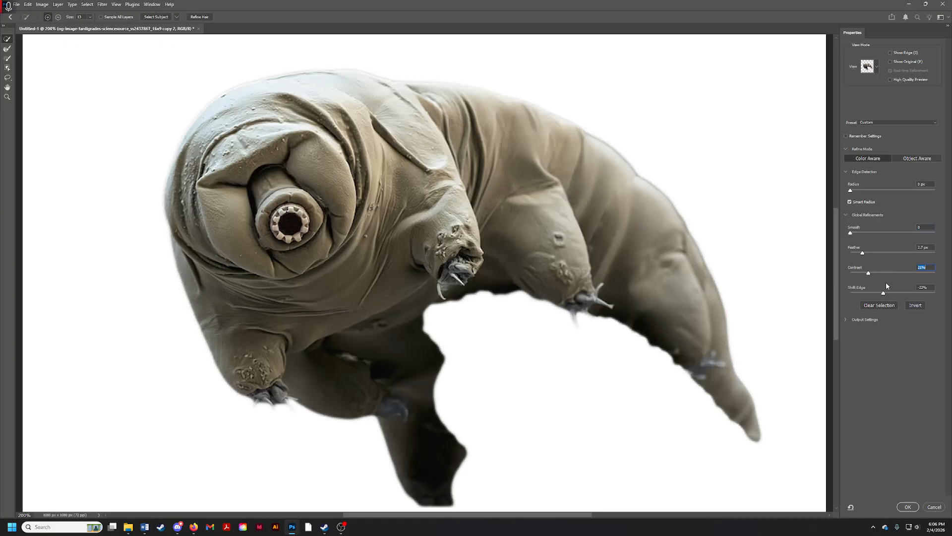
left_click(934, 507)
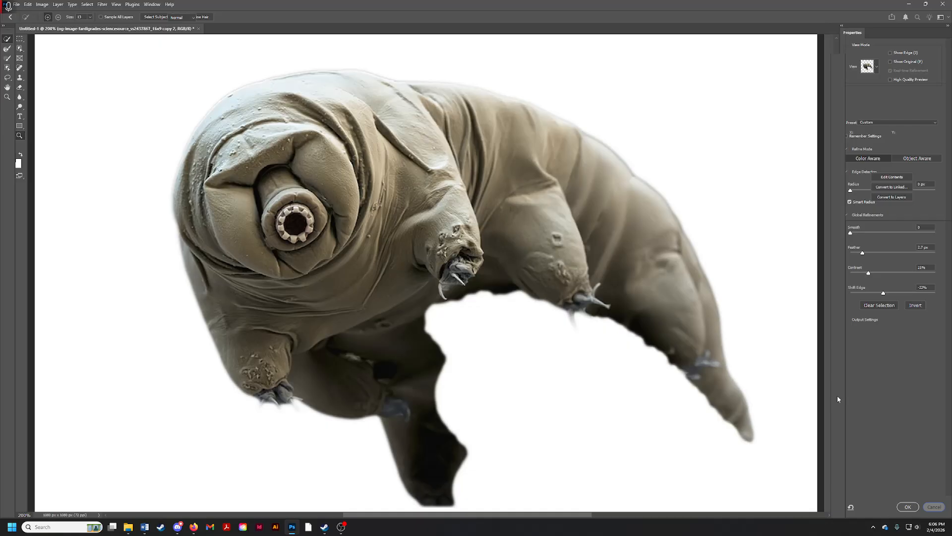
scroll(631, 281, "down", 1)
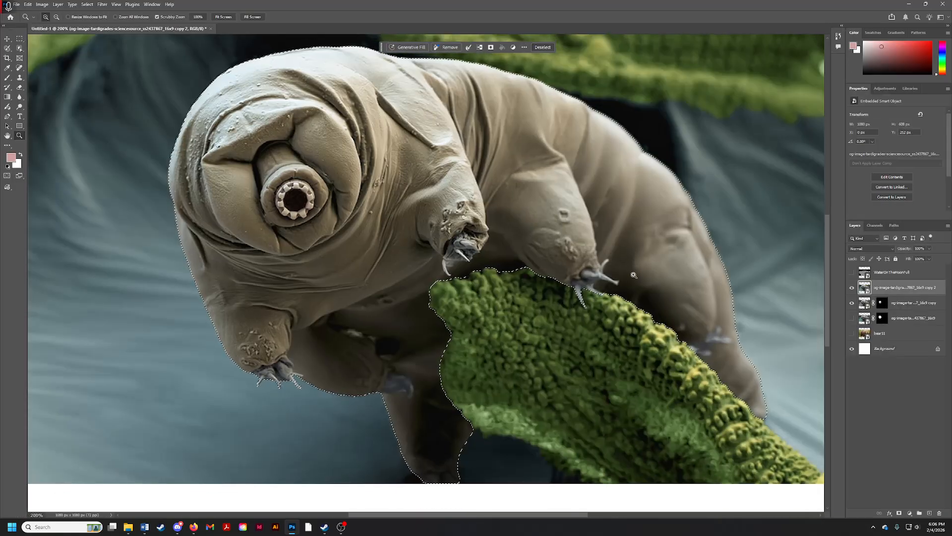